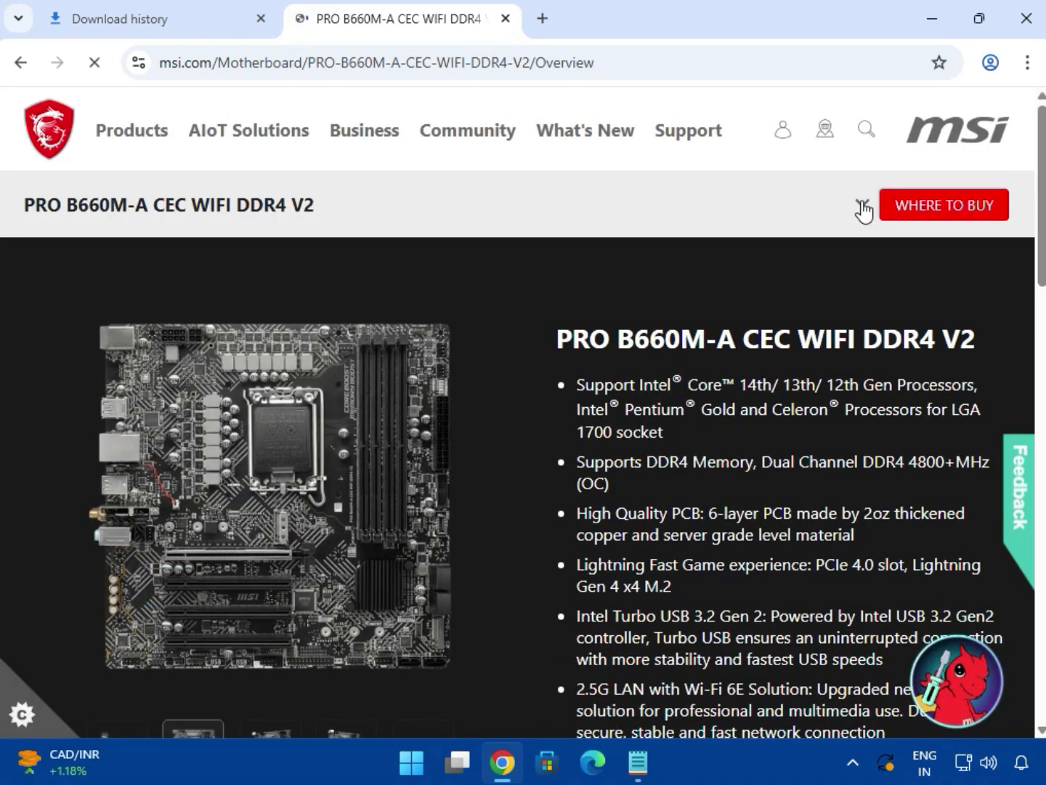
- Open the motherboard's support page and show the Driver category under Drivers & Downloads
{"action": "left_click", "coordinate": [863, 210]}
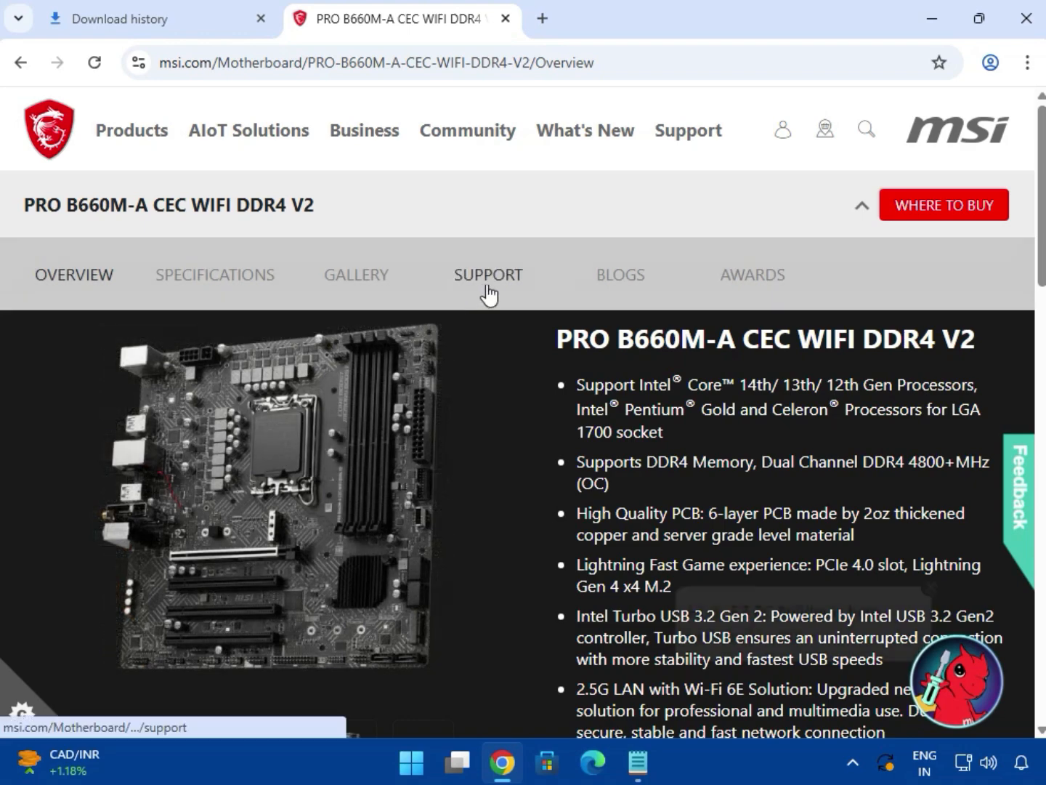
{"action": "left_click", "coordinate": [488, 287]}
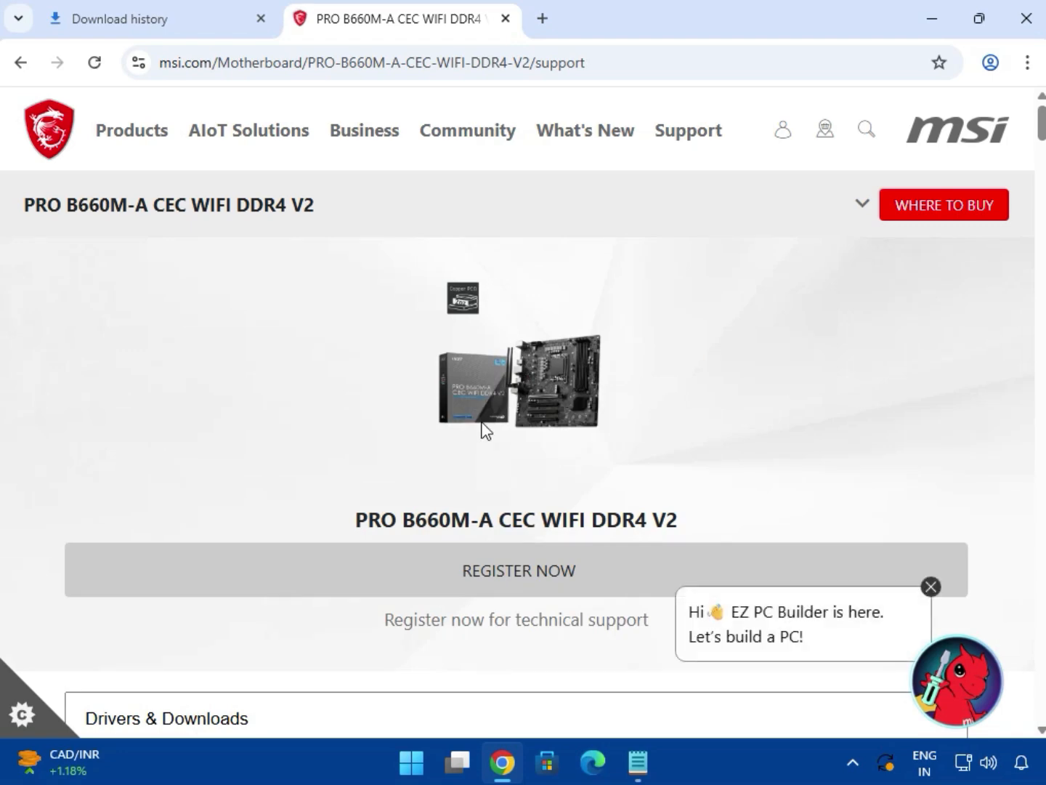
{"action": "scroll", "coordinate": [474, 480], "scroll_direction": "down", "scroll_amount": 4}
{"action": "left_click", "coordinate": [190, 435]}
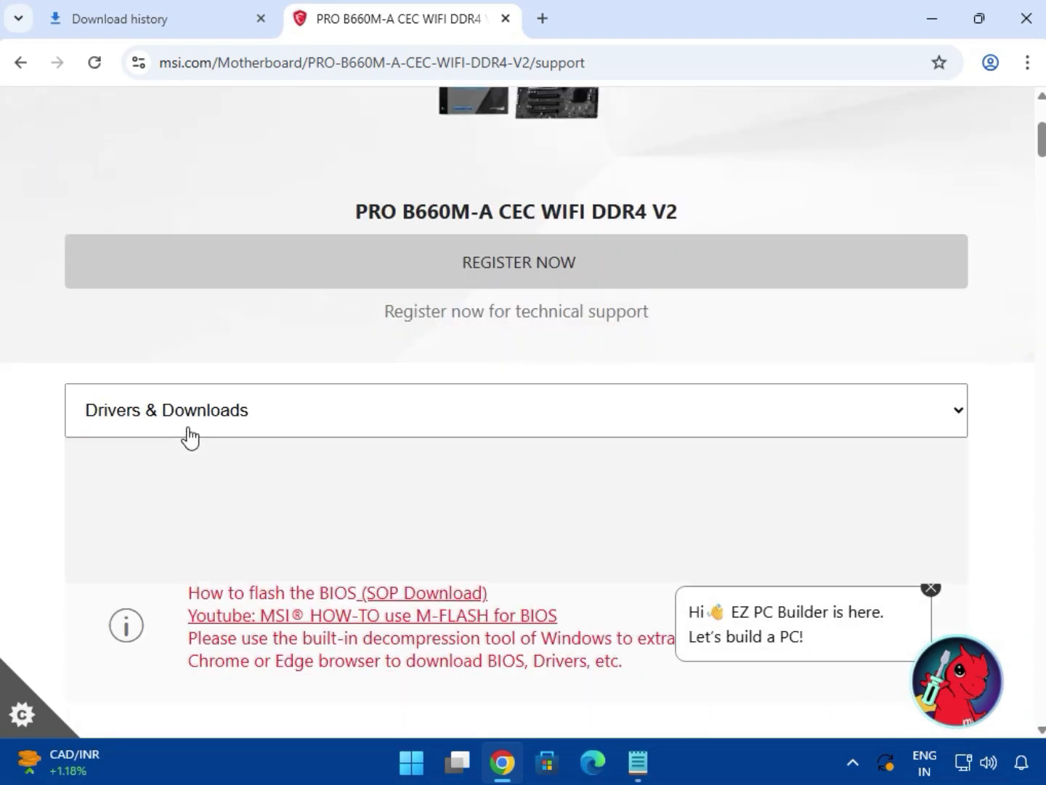
{"action": "left_click", "coordinate": [192, 436]}
{"action": "left_click", "coordinate": [201, 456]}
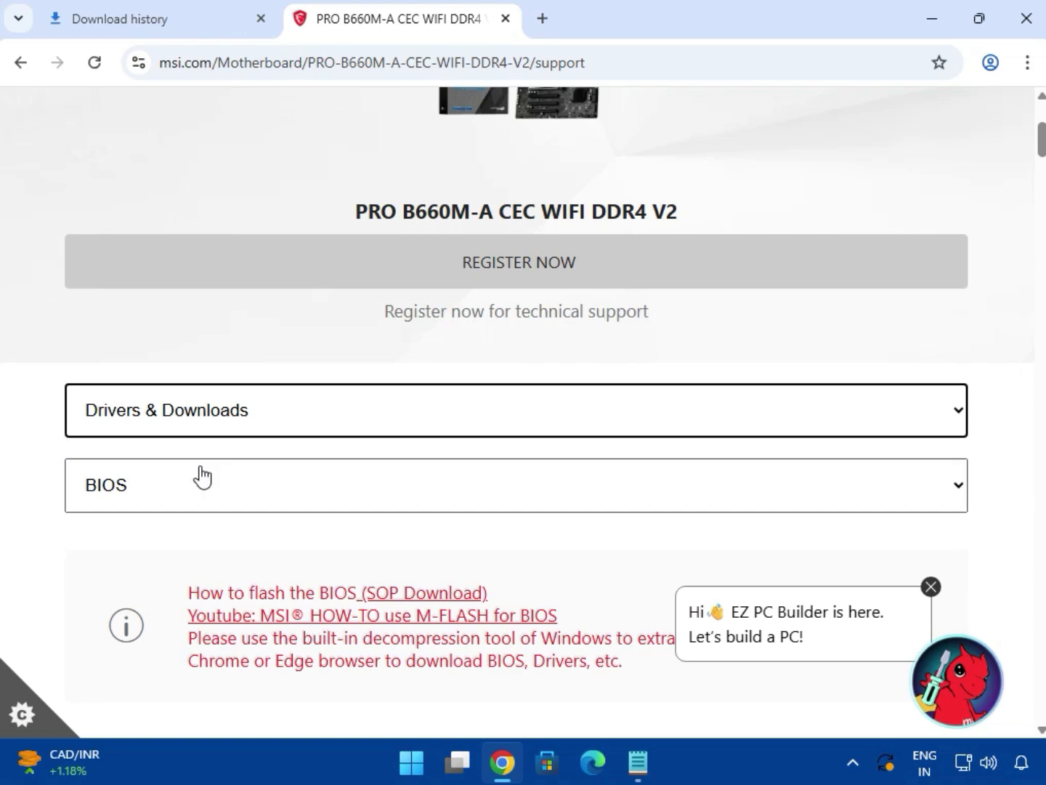
{"action": "left_click", "coordinate": [206, 501]}
{"action": "left_click", "coordinate": [203, 556]}
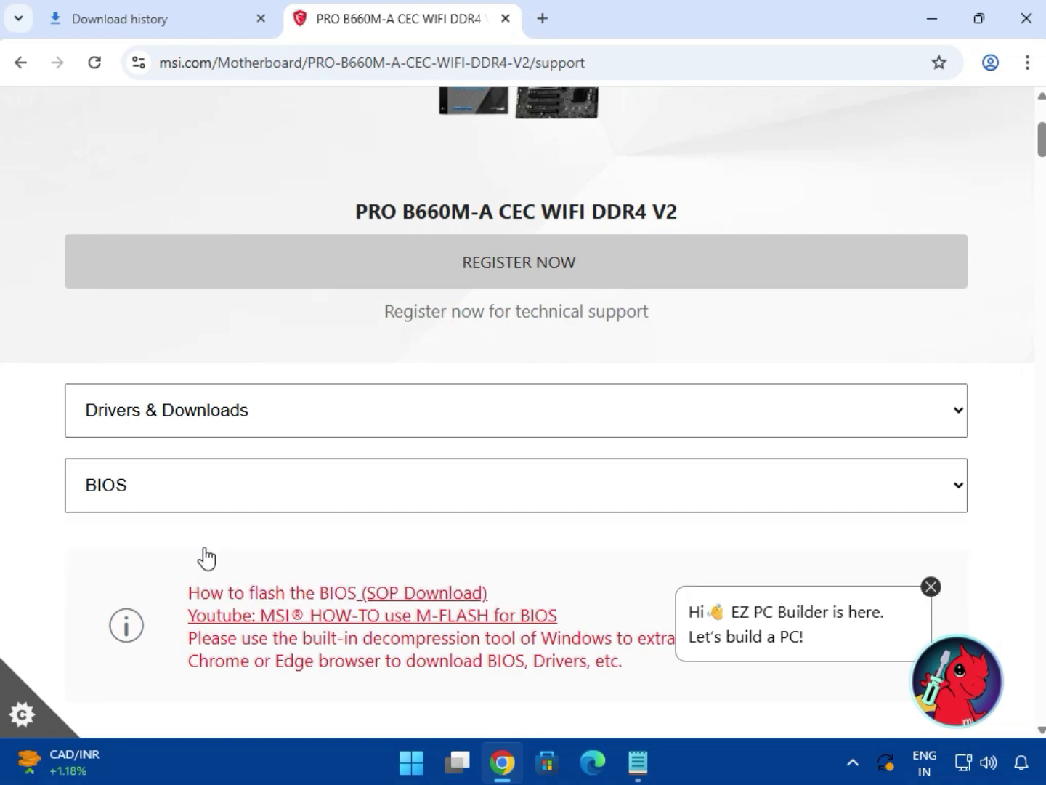
- Choose Win11 64 as the operating system for the driver listings
{"action": "scroll", "coordinate": [289, 525], "scroll_direction": "down", "scroll_amount": 2}
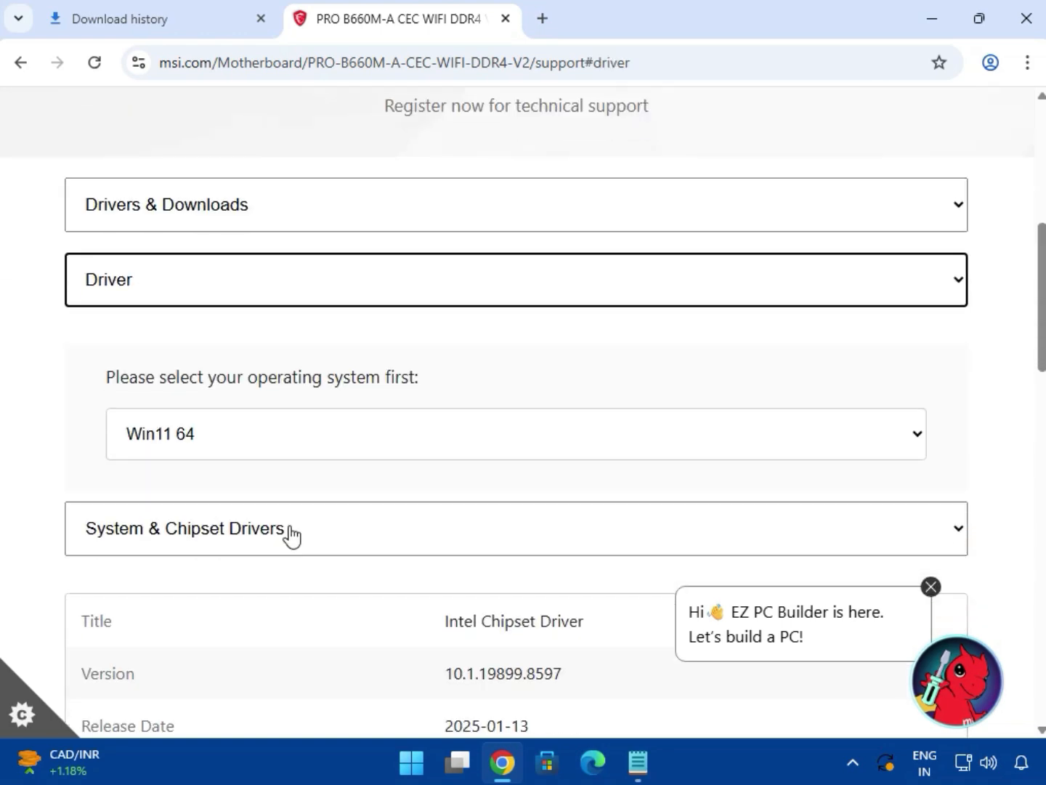
{"action": "left_click", "coordinate": [195, 440]}
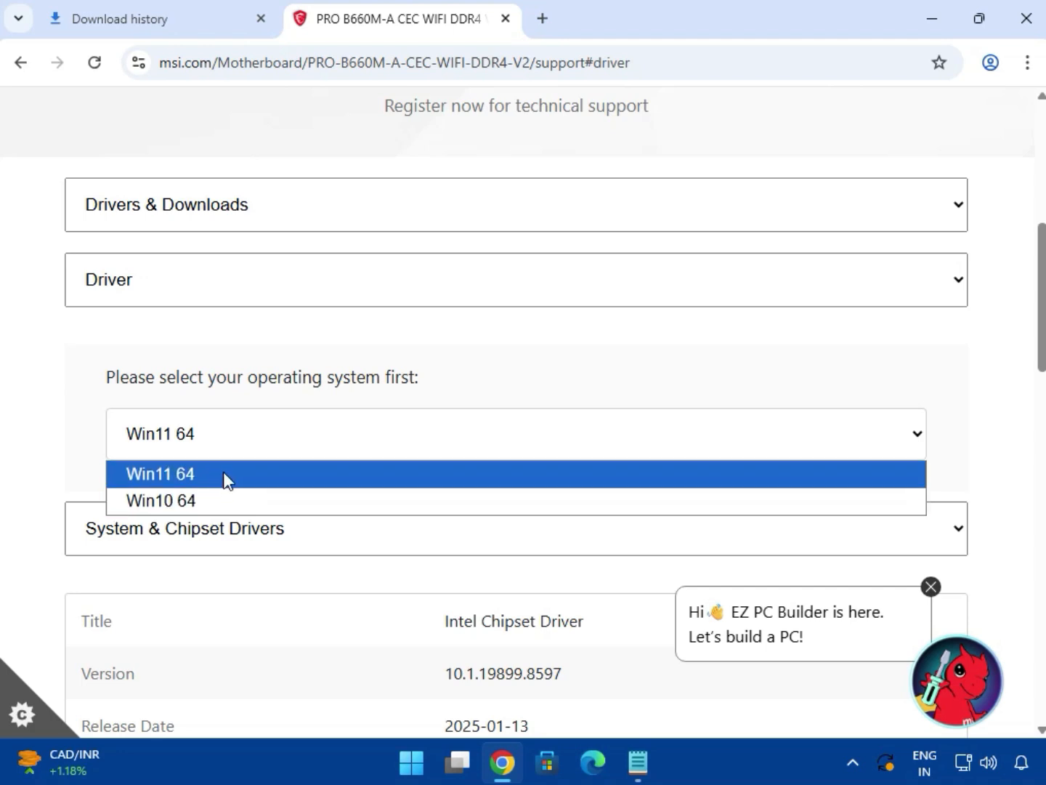
{"action": "left_click", "coordinate": [222, 474]}
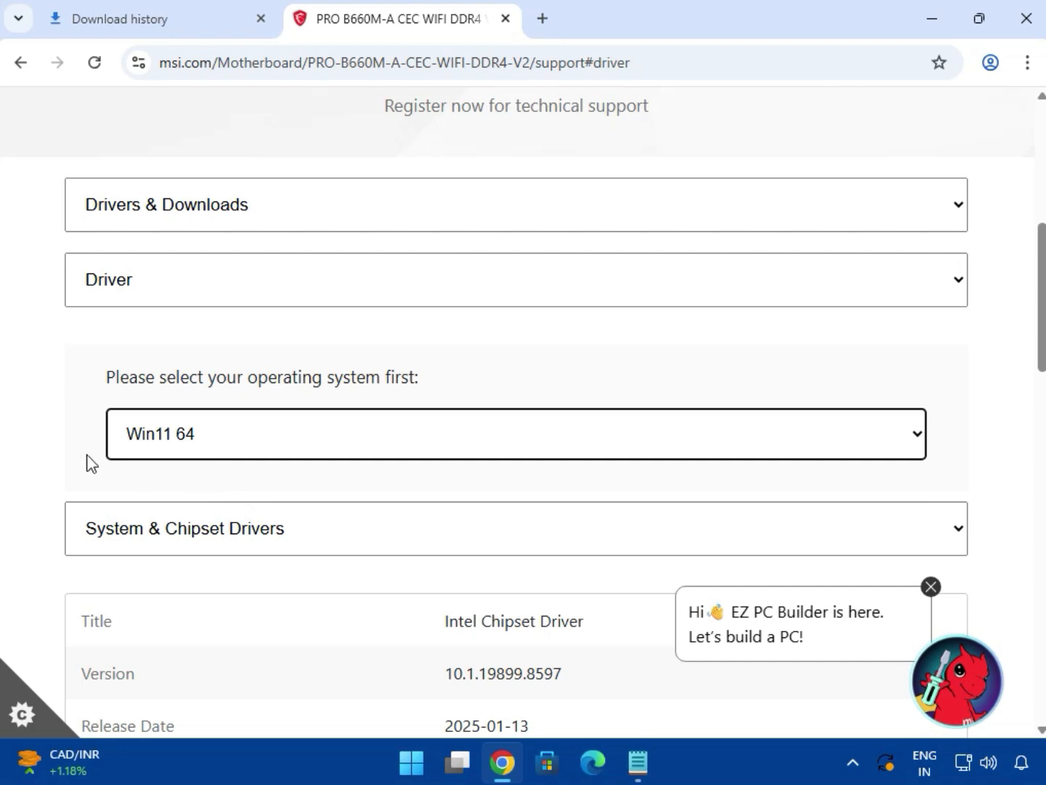
- Download the Intel Chipset Driver from the System & Chipset Drivers category and check its progress in the recent downloads
{"action": "scroll", "coordinate": [85, 458], "scroll_direction": "down", "scroll_amount": 3}
{"action": "left_click", "coordinate": [223, 340]}
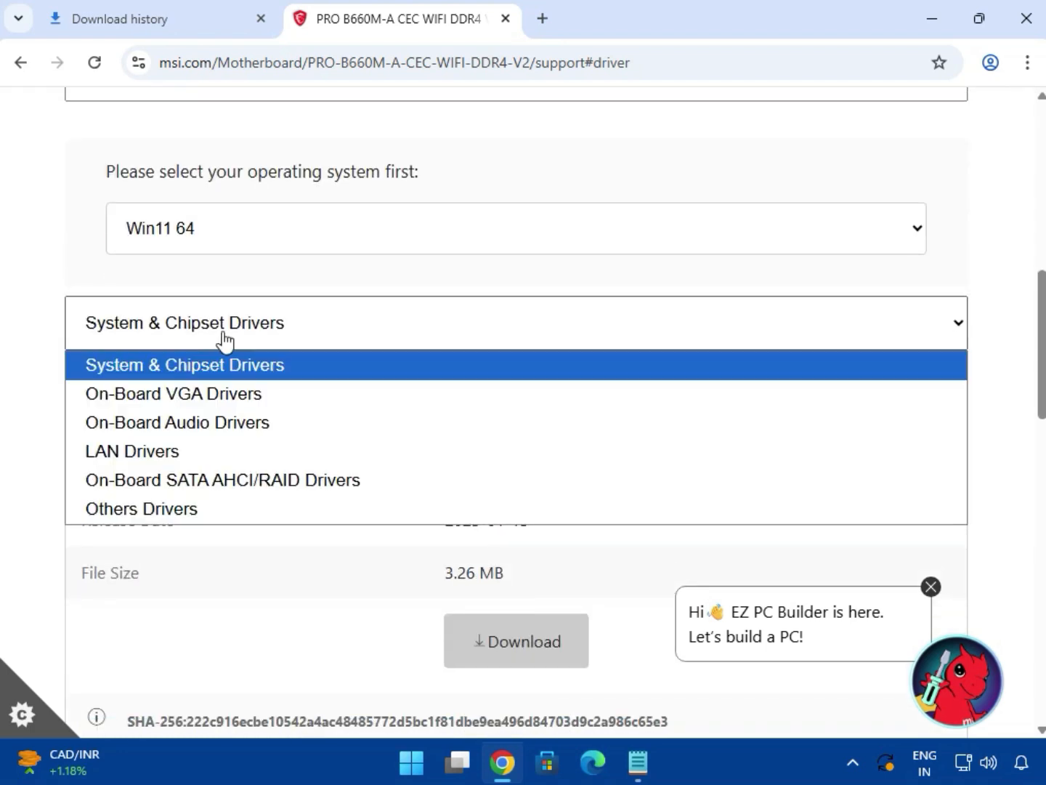
{"action": "left_click", "coordinate": [232, 364]}
{"action": "scroll", "coordinate": [416, 391], "scroll_direction": "down", "scroll_amount": 1}
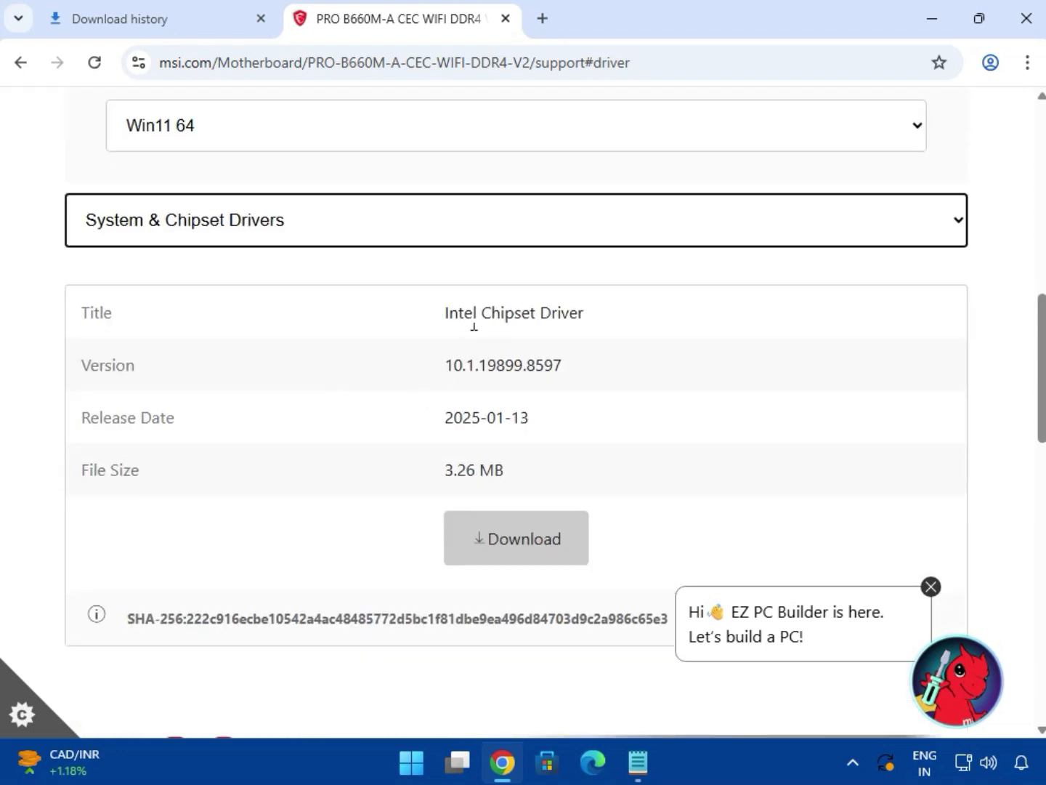
{"action": "left_click_drag", "start_coordinate": [473, 327], "coordinate": [598, 322]}
{"action": "left_click", "coordinate": [521, 552]}
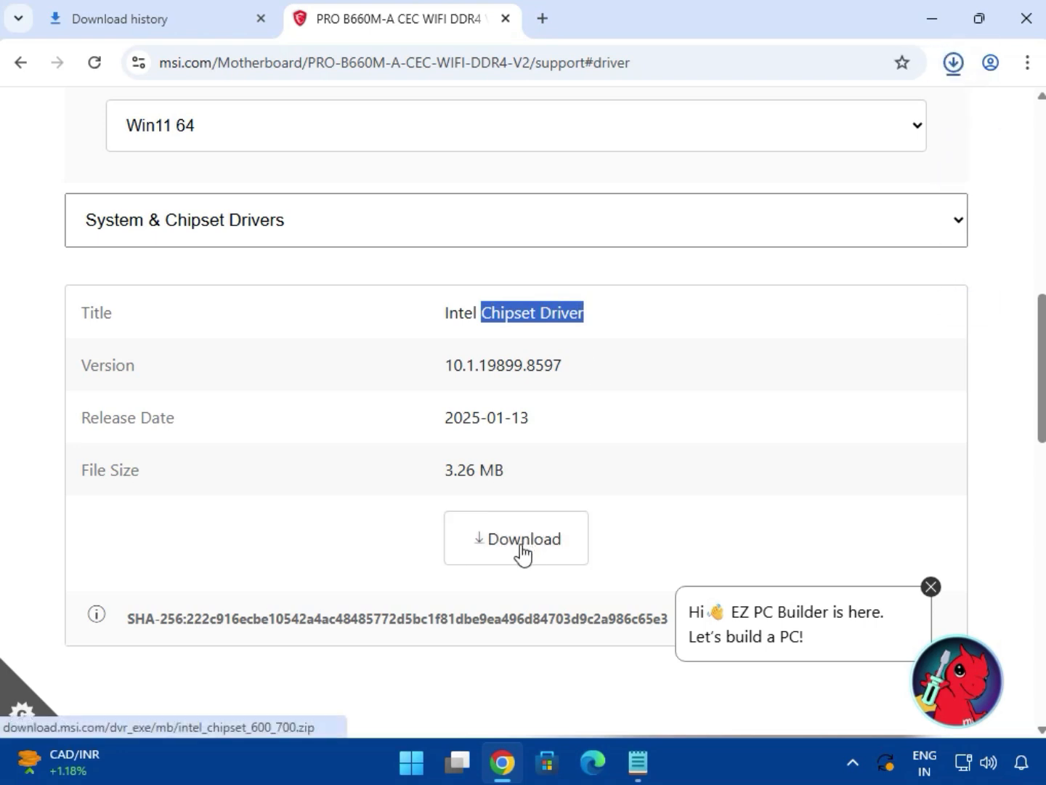
{"action": "left_click", "coordinate": [954, 62]}
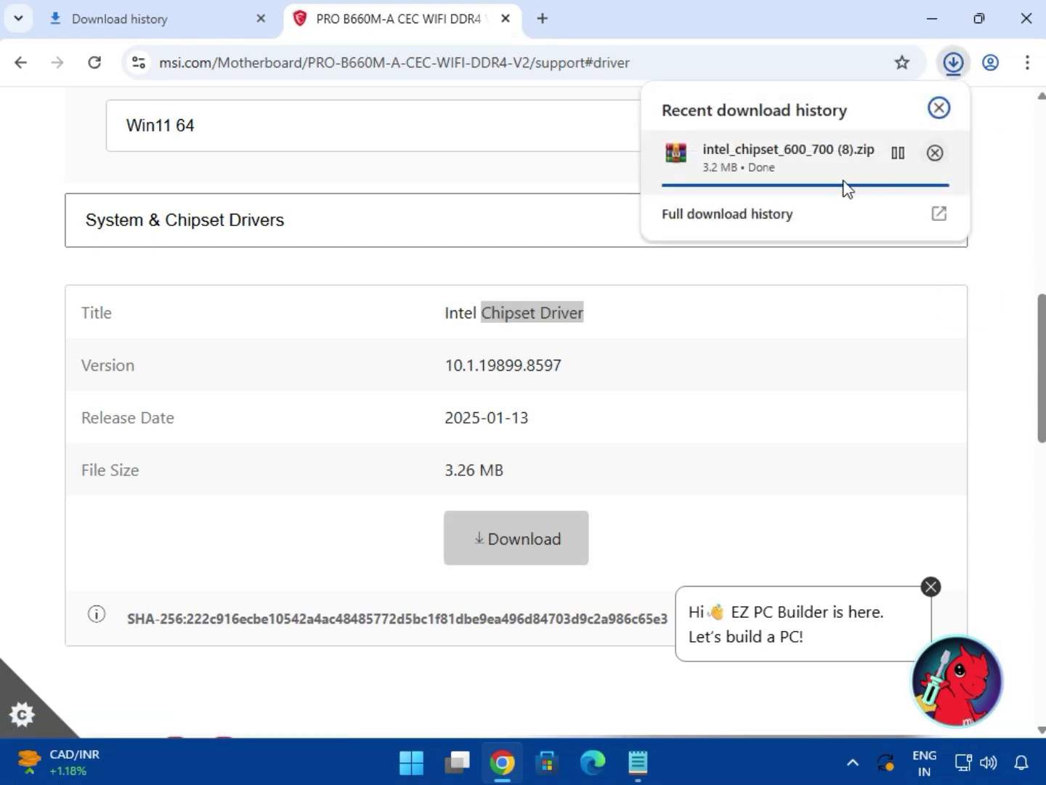
{"action": "left_click", "coordinate": [1023, 241]}
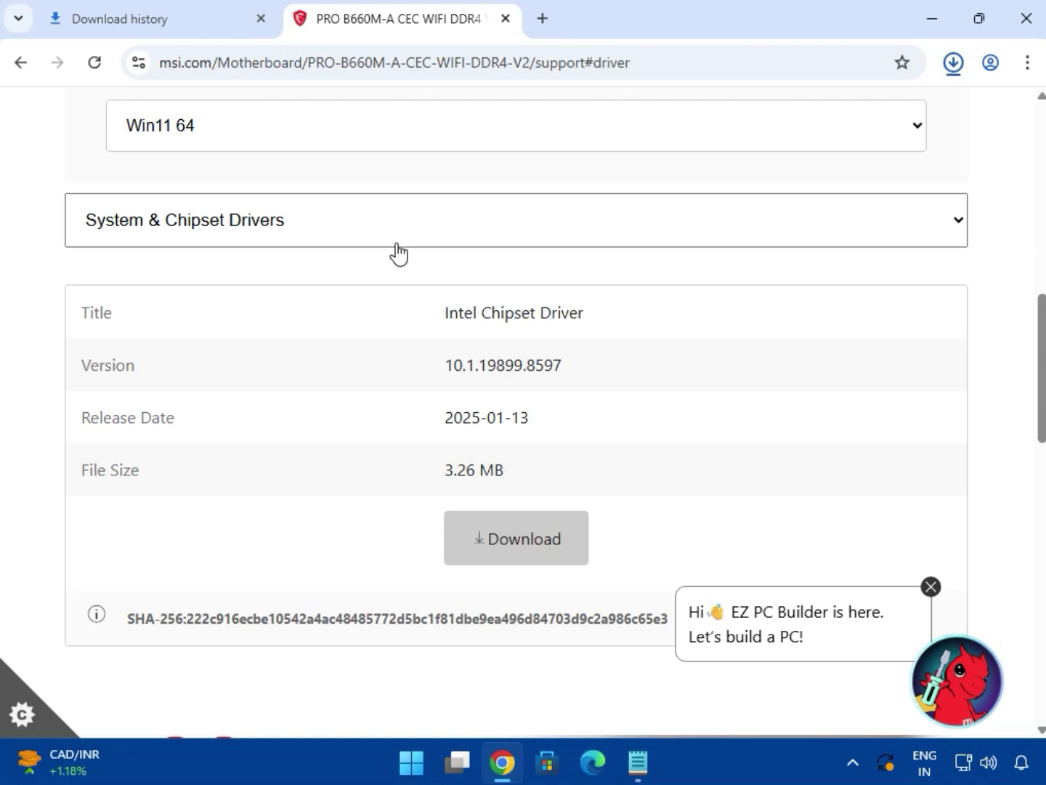
- Switch to the On-Board VGA Drivers category and download the Intel SVGA Drivers package
{"action": "left_click", "coordinate": [239, 218]}
{"action": "left_click", "coordinate": [233, 292]}
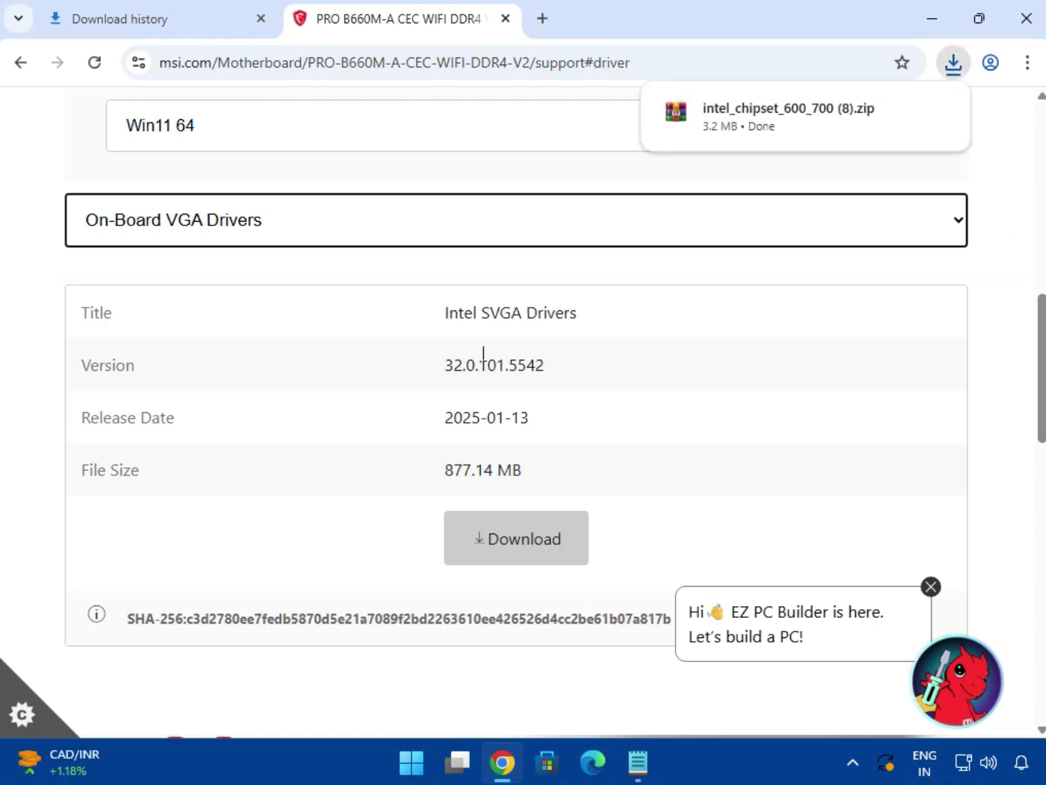
{"action": "left_click_drag", "start_coordinate": [496, 312], "coordinate": [602, 310]}
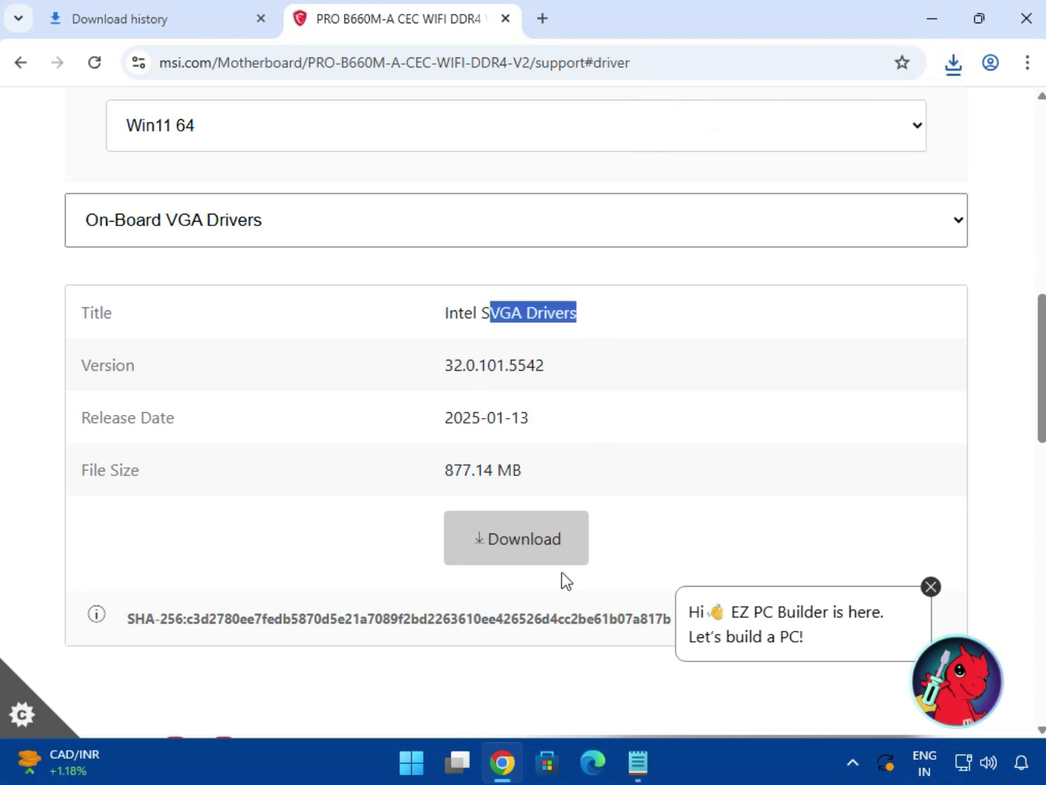
{"action": "left_click", "coordinate": [544, 551]}
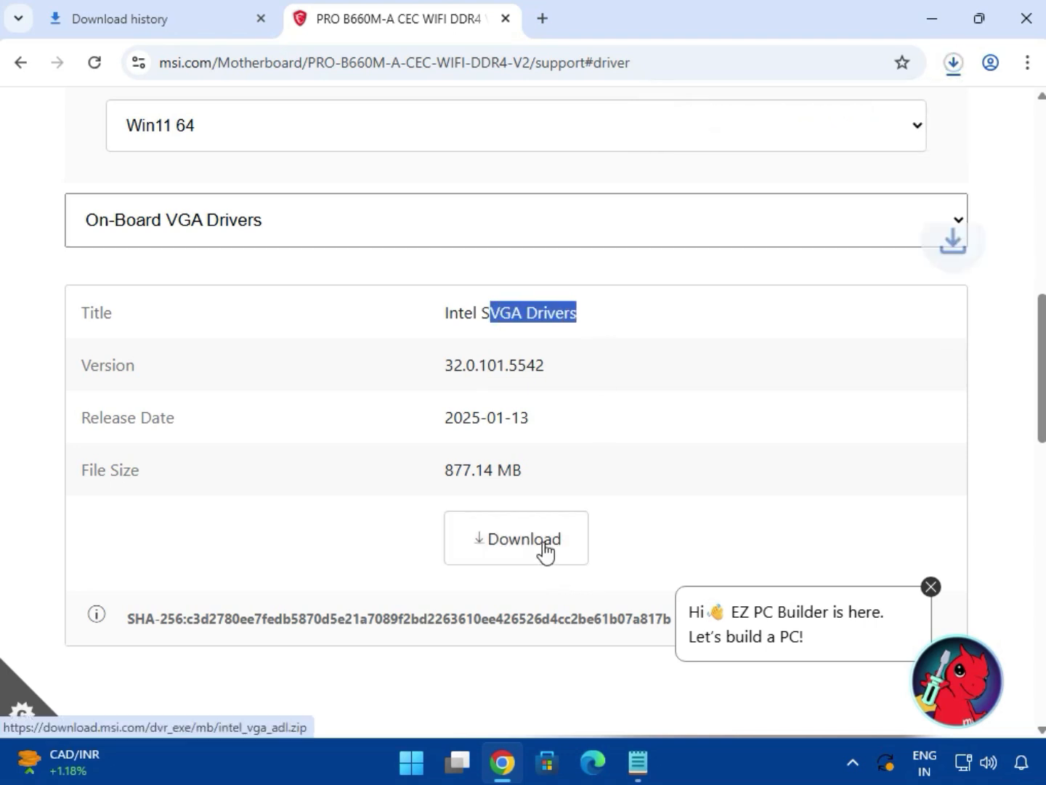
- Switch to the On-Board Audio Drivers category and download the Realtek HD Universal Driver
{"action": "left_click", "coordinate": [141, 234]}
{"action": "left_click", "coordinate": [183, 317]}
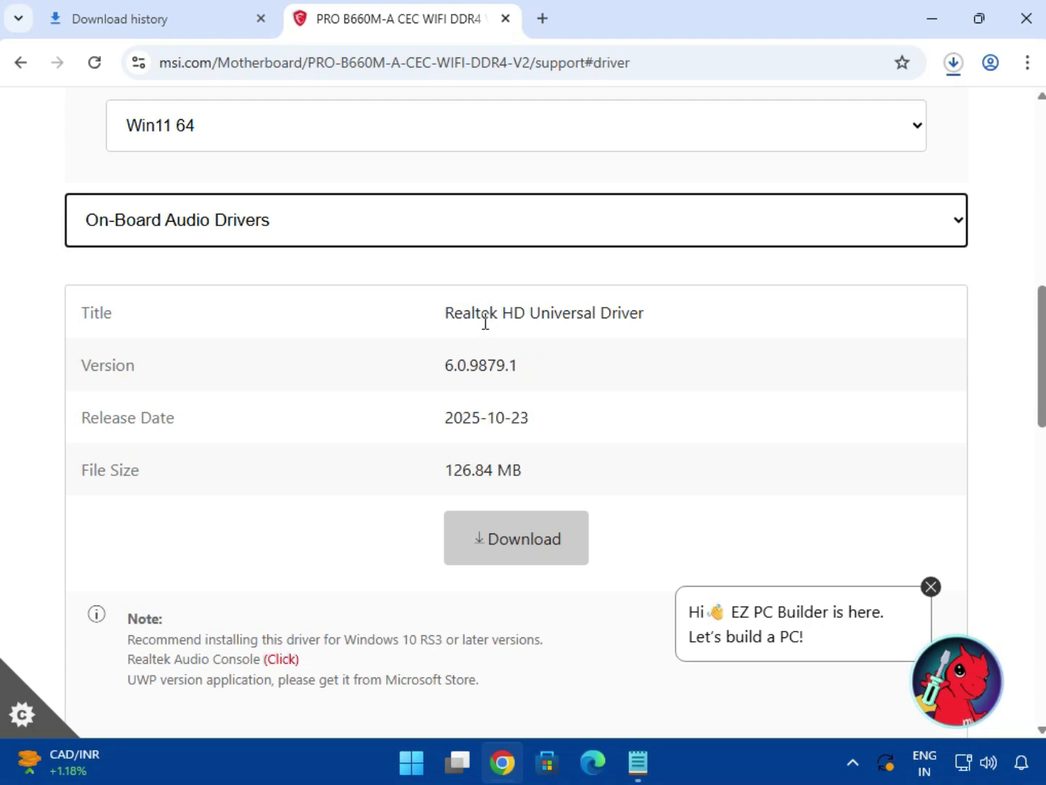
{"action": "left_click_drag", "start_coordinate": [502, 310], "coordinate": [638, 312]}
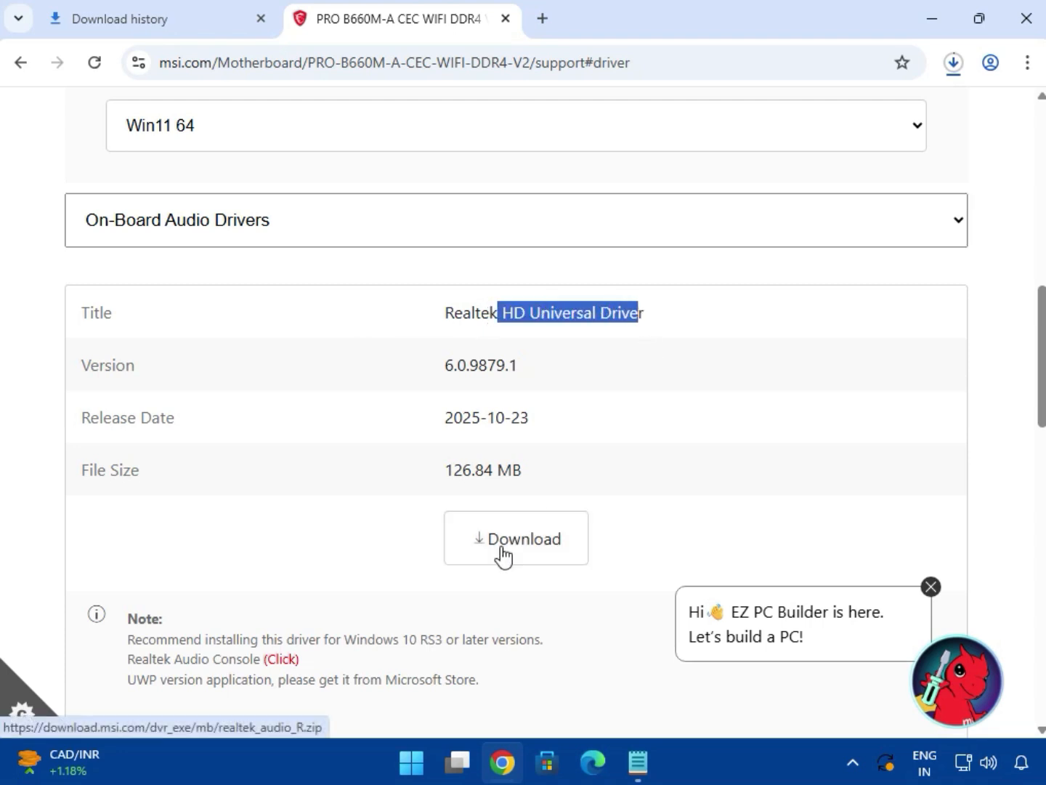
{"action": "left_click", "coordinate": [494, 513]}
- Switch to the LAN Drivers category and download the Realtek PCI-E Ethernet Drivers
{"action": "left_click", "coordinate": [287, 210]}
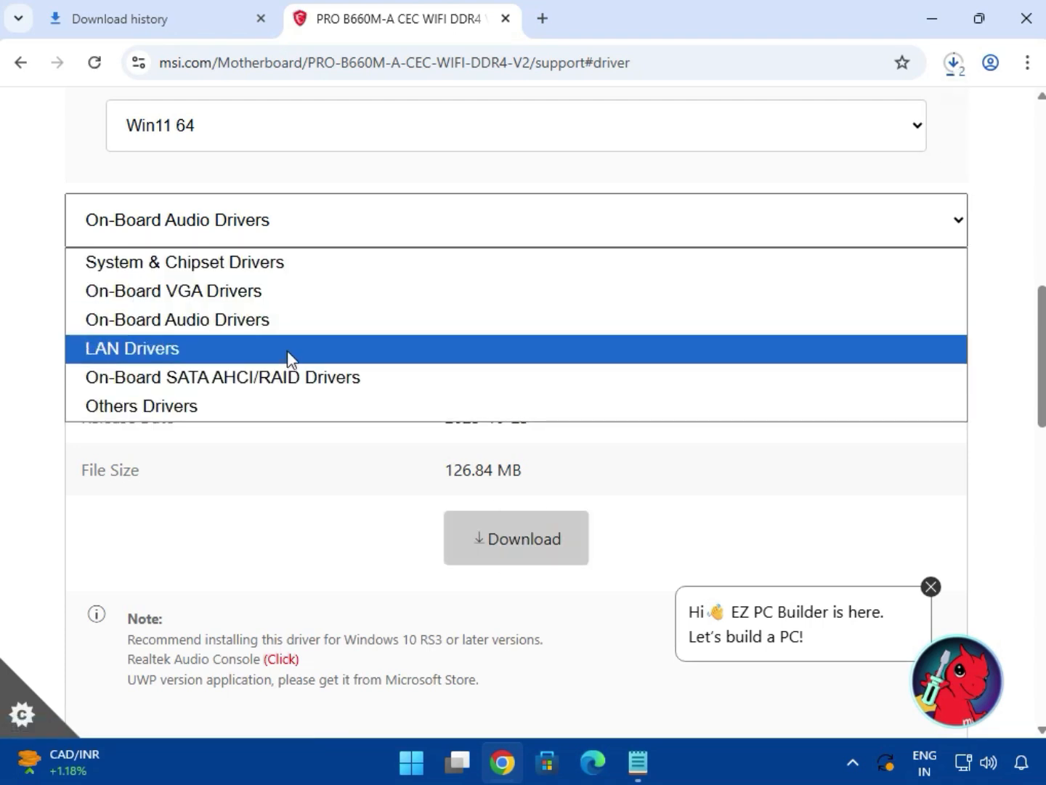
{"action": "key", "text": "Escape"}
{"action": "key", "text": "Down"}
{"action": "left_click_drag", "start_coordinate": [507, 317], "coordinate": [693, 320]}
{"action": "left_click", "coordinate": [543, 548]}
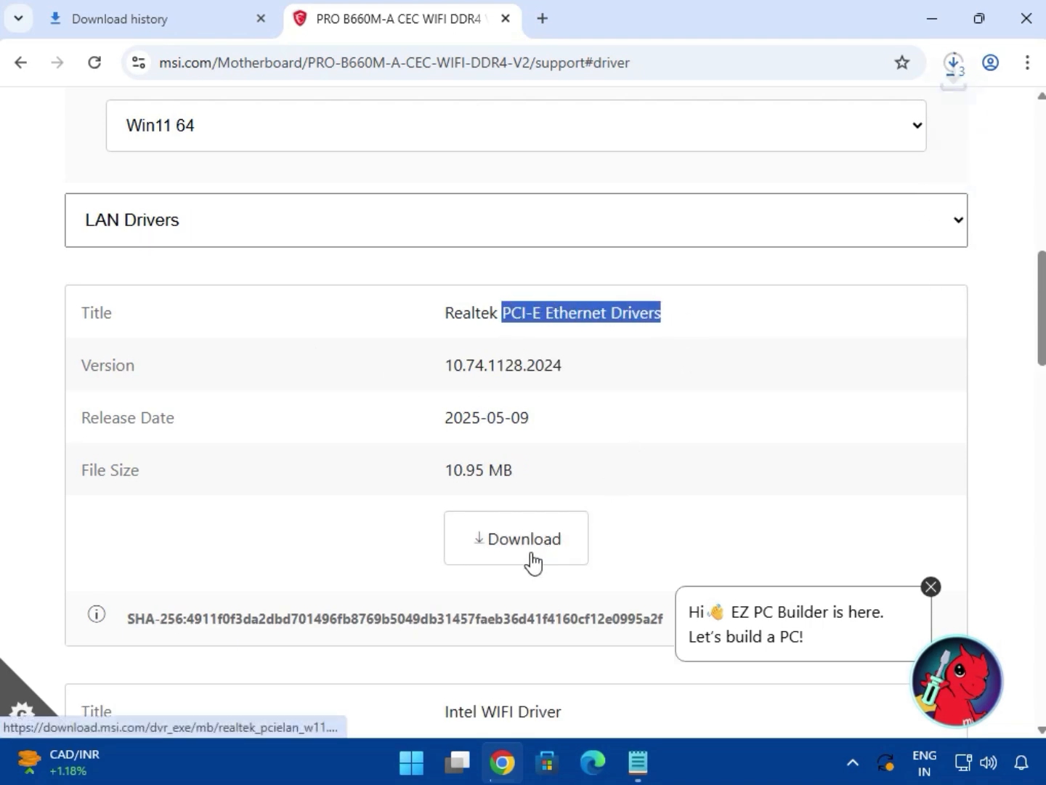
- Download the Intel WIFI Driver from the LAN Drivers list
{"action": "scroll", "coordinate": [528, 560], "scroll_direction": "down", "scroll_amount": 4}
{"action": "left_click_drag", "start_coordinate": [486, 406], "coordinate": [572, 411]}
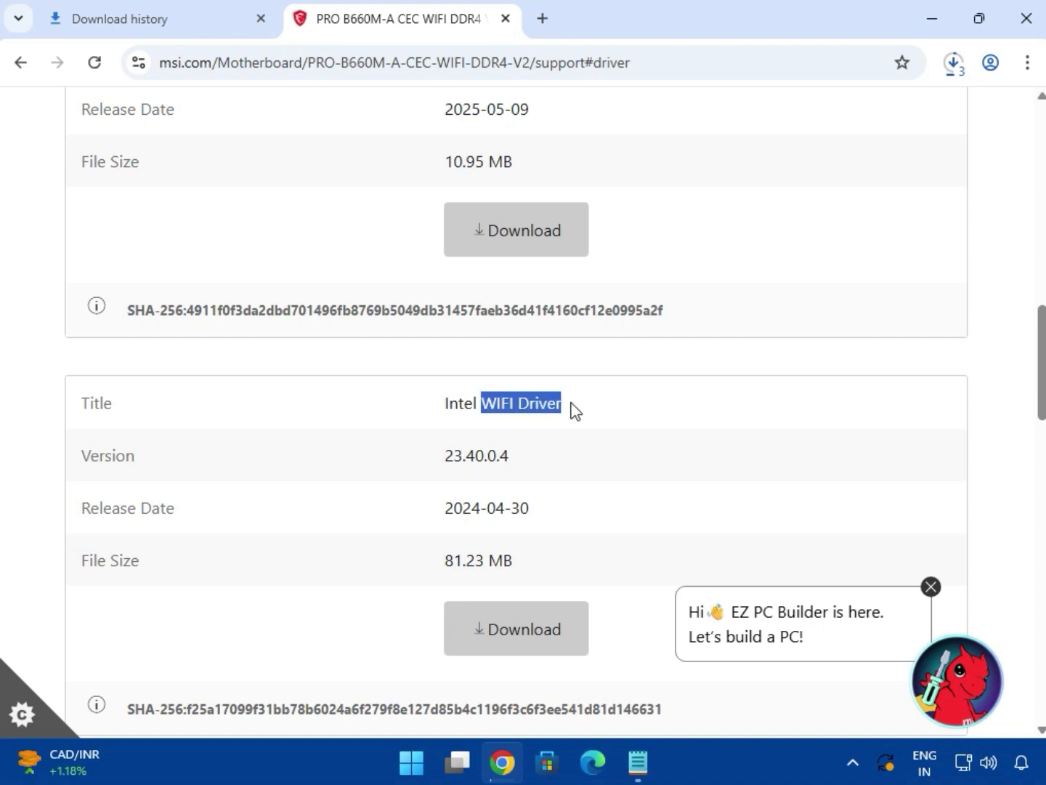
{"action": "left_click", "coordinate": [511, 618]}
- Download the BlueTooth Driver from the LAN Drivers list
{"action": "scroll", "coordinate": [517, 609], "scroll_direction": "down", "scroll_amount": 1}
{"action": "scroll", "coordinate": [518, 609], "scroll_direction": "down", "scroll_amount": 4}
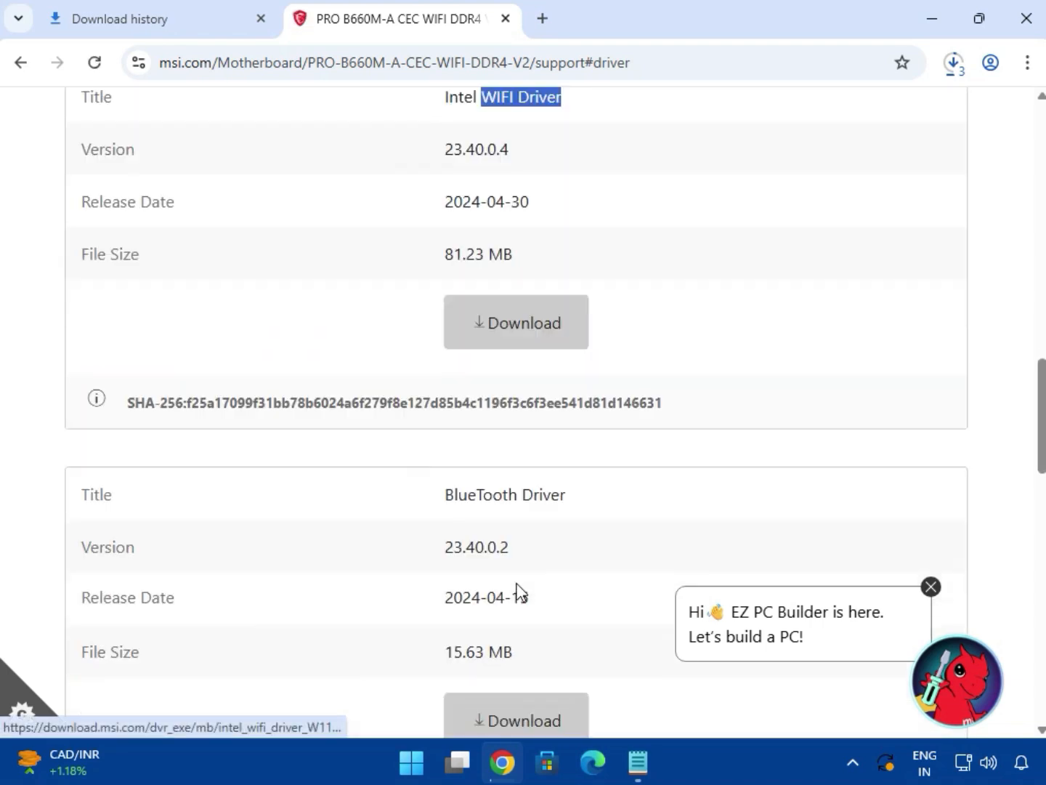
{"action": "left_click_drag", "start_coordinate": [443, 496], "coordinate": [571, 500]}
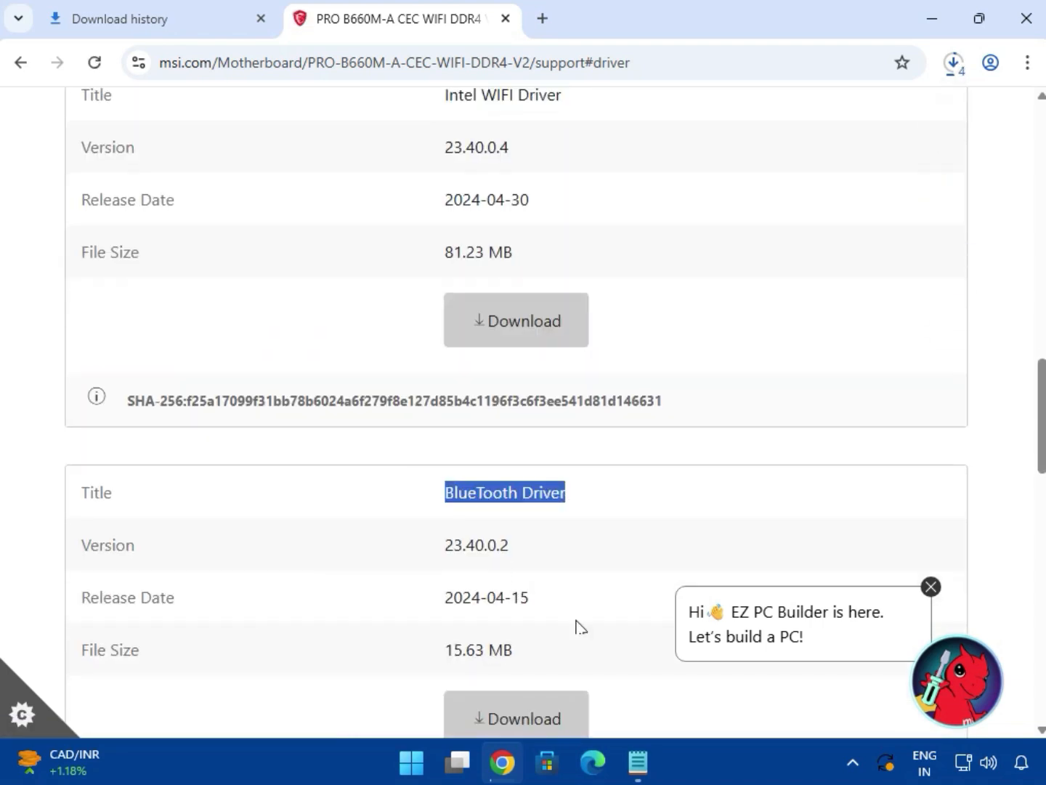
{"action": "left_click", "coordinate": [557, 729]}
- Open the full download history and show bt_drivers (3).zip in its folder in File Explorer
{"action": "scroll", "coordinate": [545, 535], "scroll_direction": "up", "scroll_amount": 3}
{"action": "left_click", "coordinate": [953, 62]}
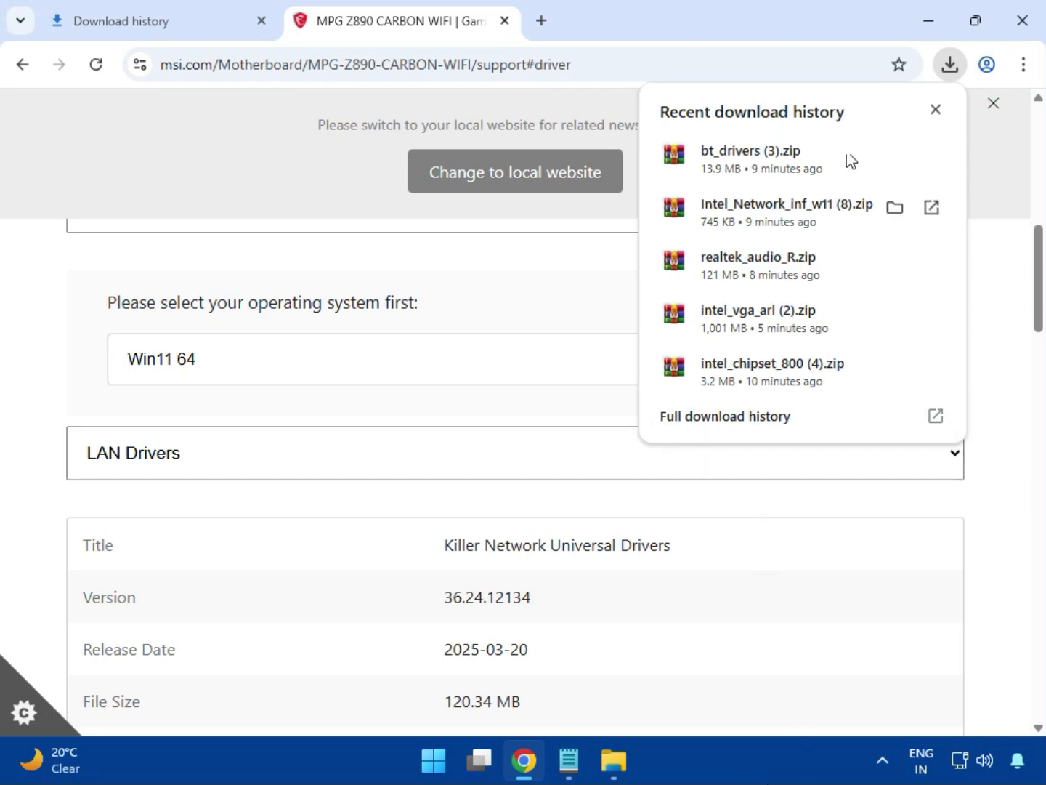
{"action": "left_click", "coordinate": [698, 424]}
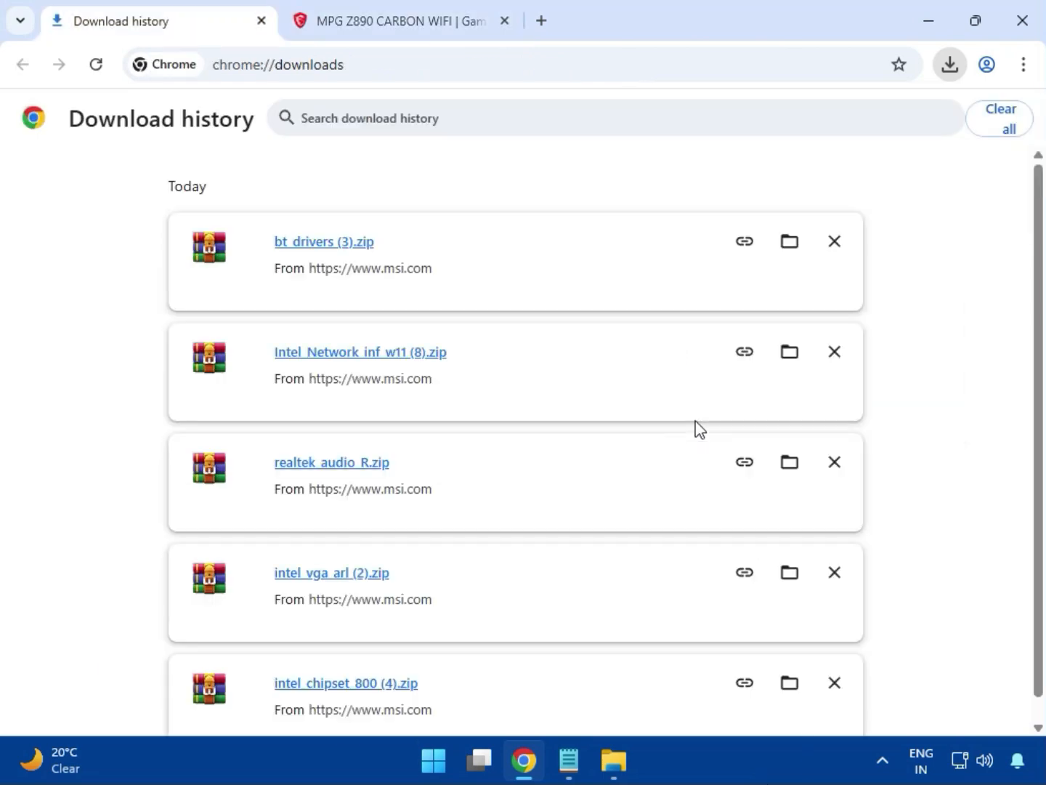
{"action": "left_click", "coordinate": [788, 244]}
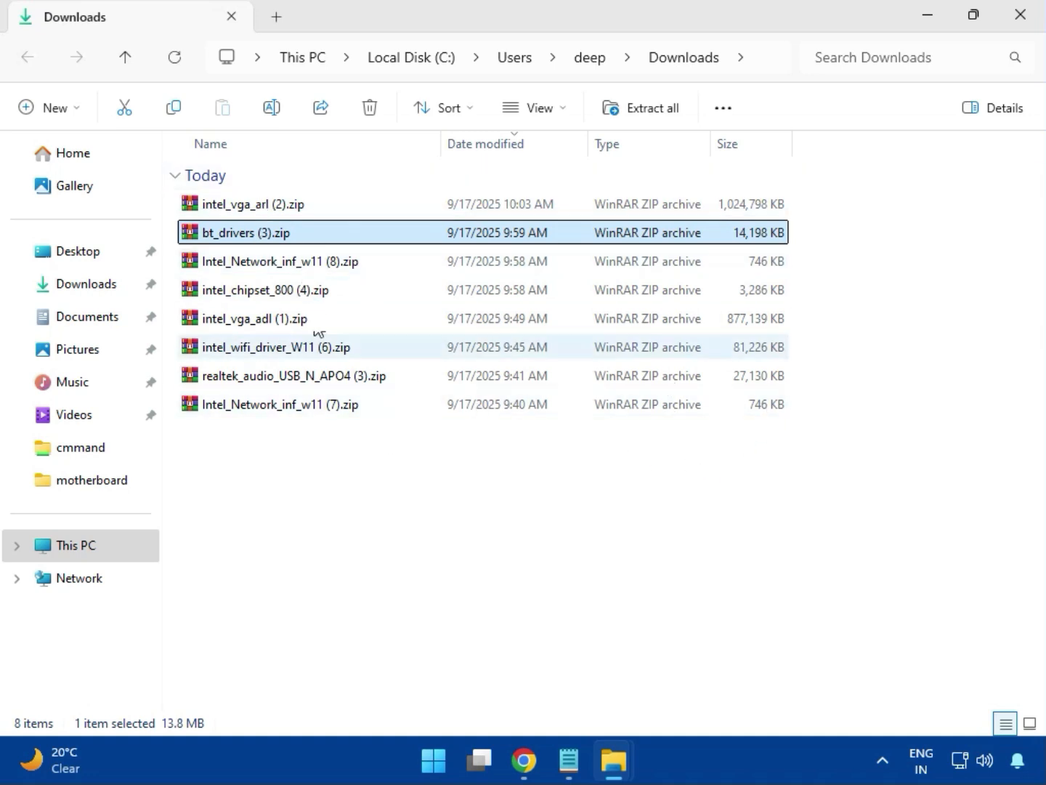
- Open intel_vga_arl (2).zip in WinRAR, dismiss the licence notice, and enter the Intel VGA Driver_32.0.101.6629 folder
{"action": "left_click", "coordinate": [292, 210]}
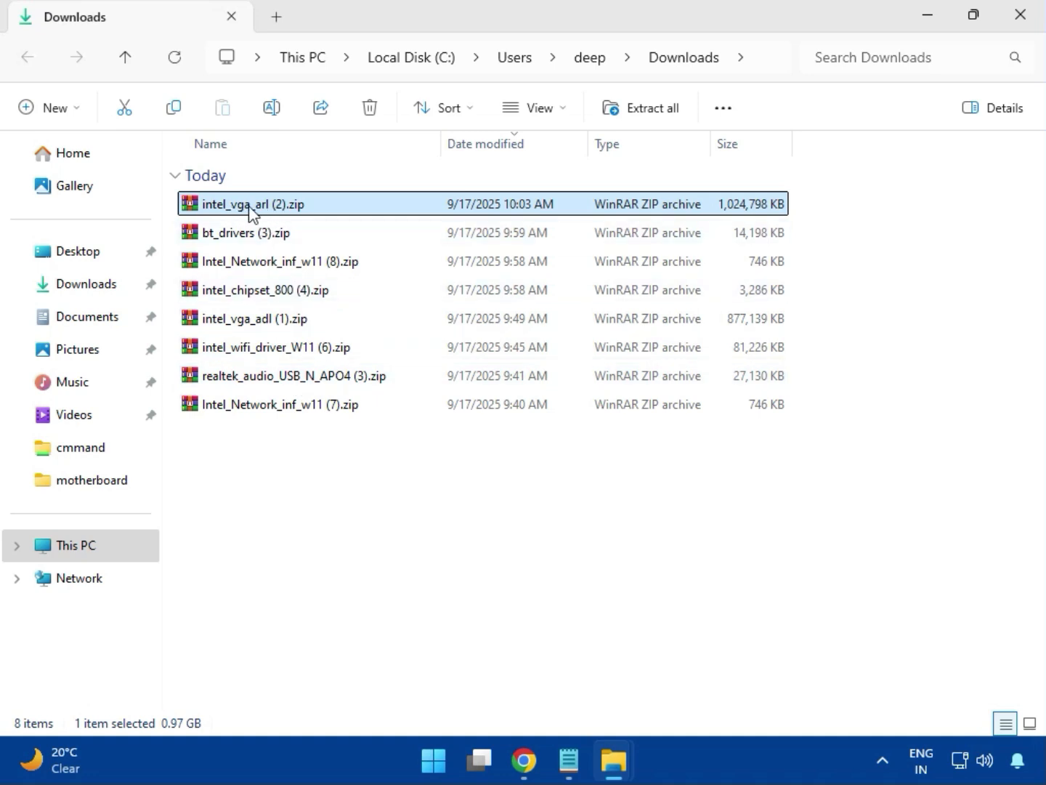
{"action": "double_click", "coordinate": [288, 210]}
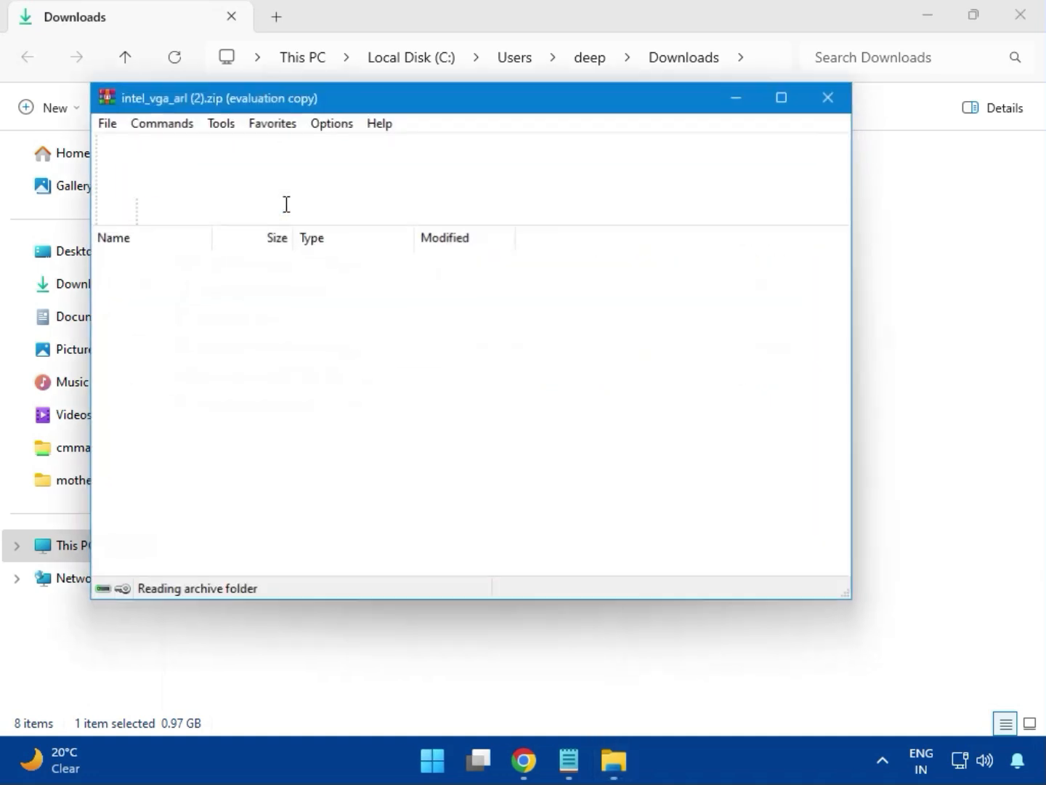
{"action": "left_click", "coordinate": [185, 280]}
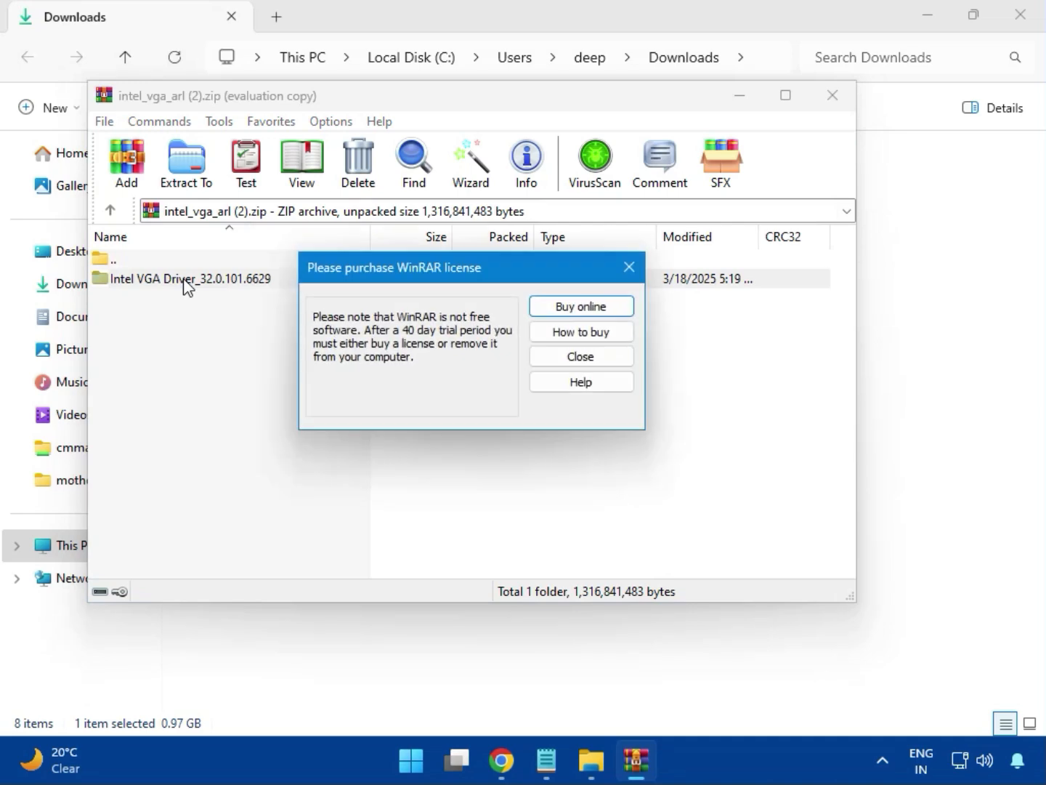
{"action": "left_click", "coordinate": [624, 271]}
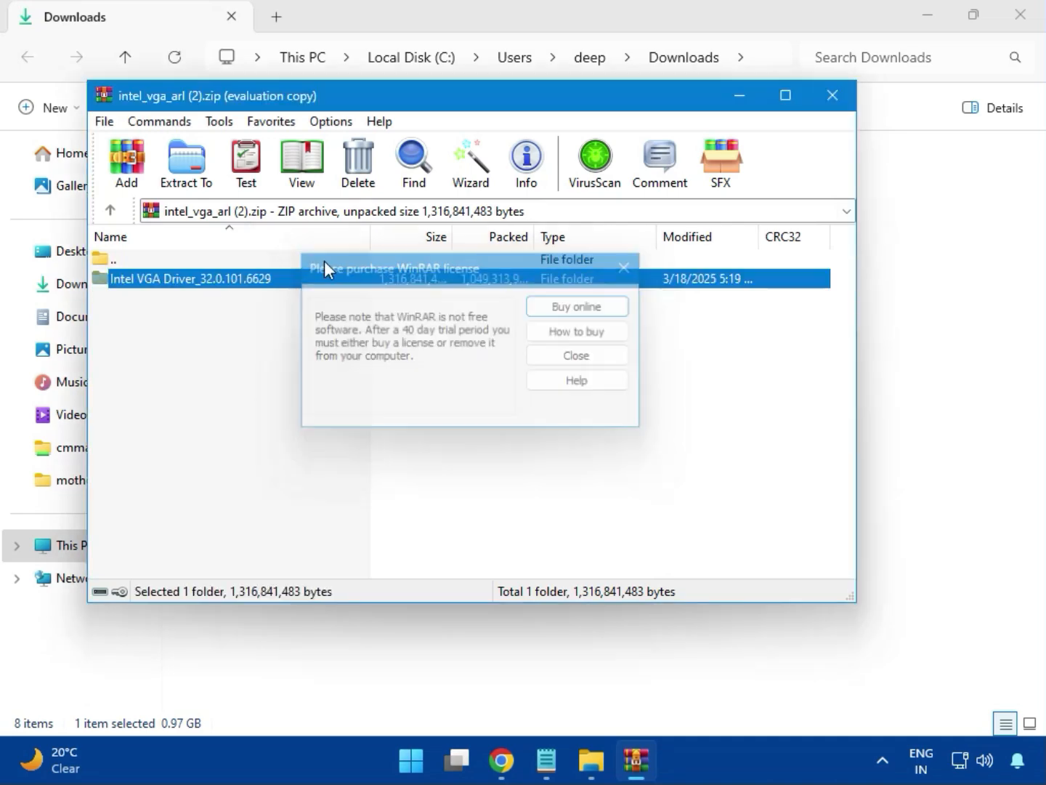
{"action": "double_click", "coordinate": [217, 283]}
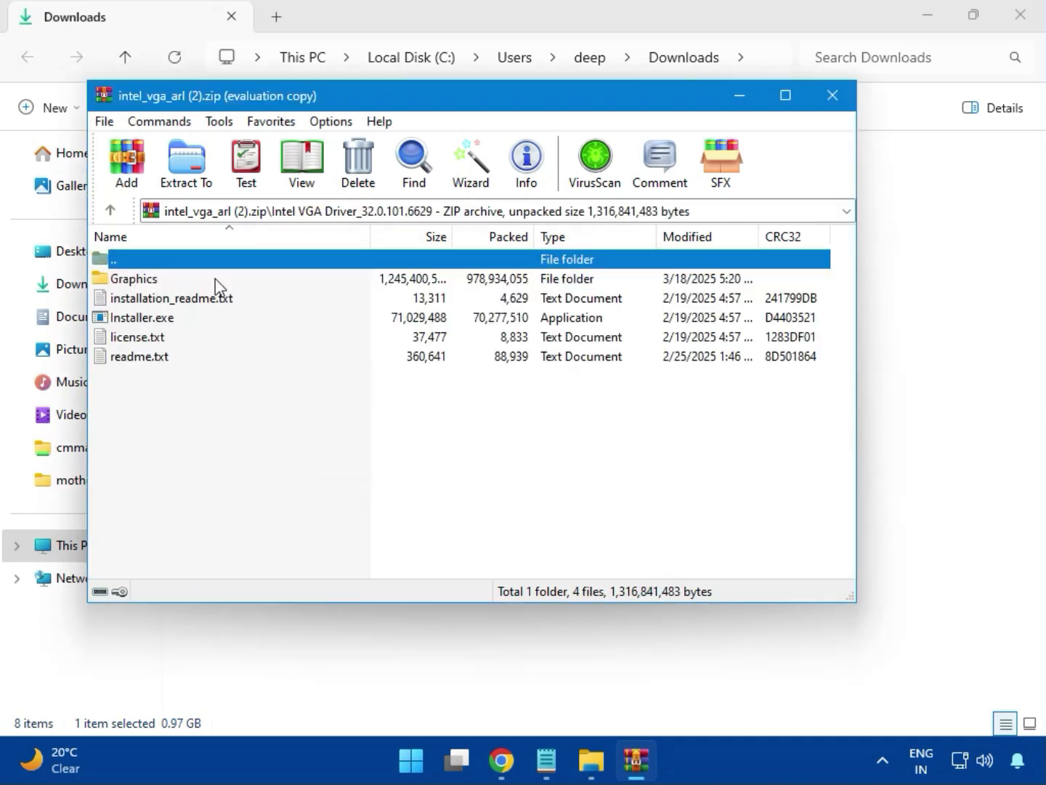
- Run Installer.exe from the archive and allow the Intel Graphics Driver Installer to make changes to the device
{"action": "left_click", "coordinate": [175, 325]}
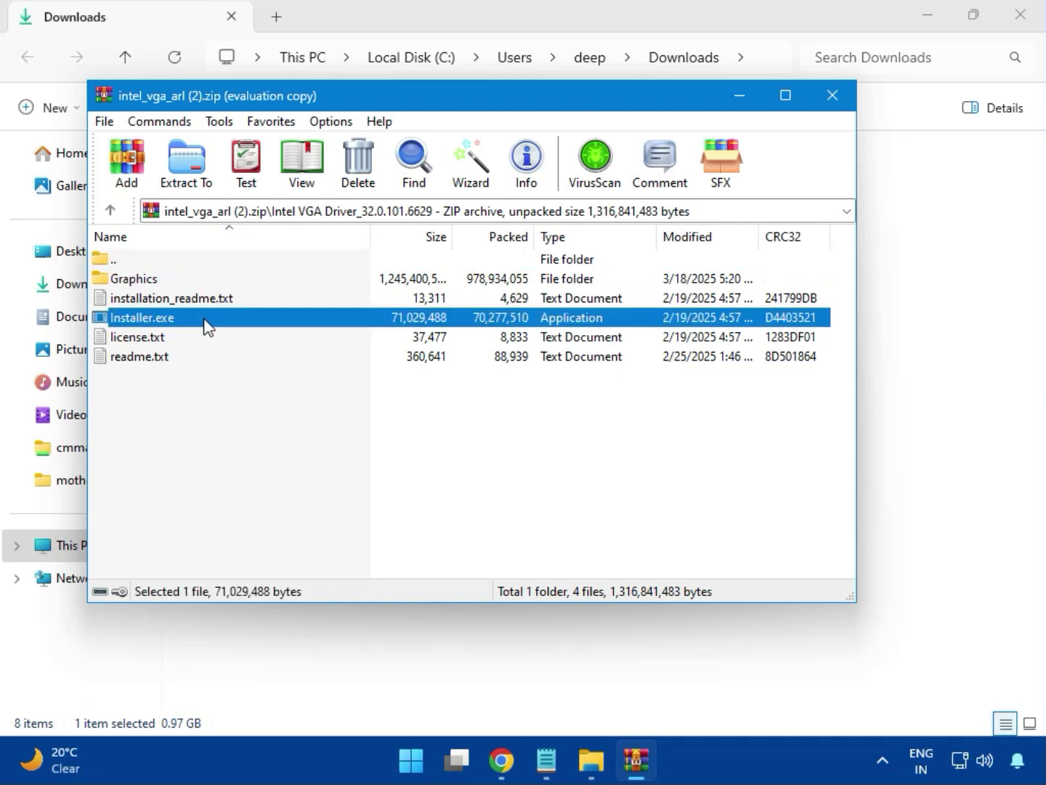
{"action": "double_click", "coordinate": [207, 322]}
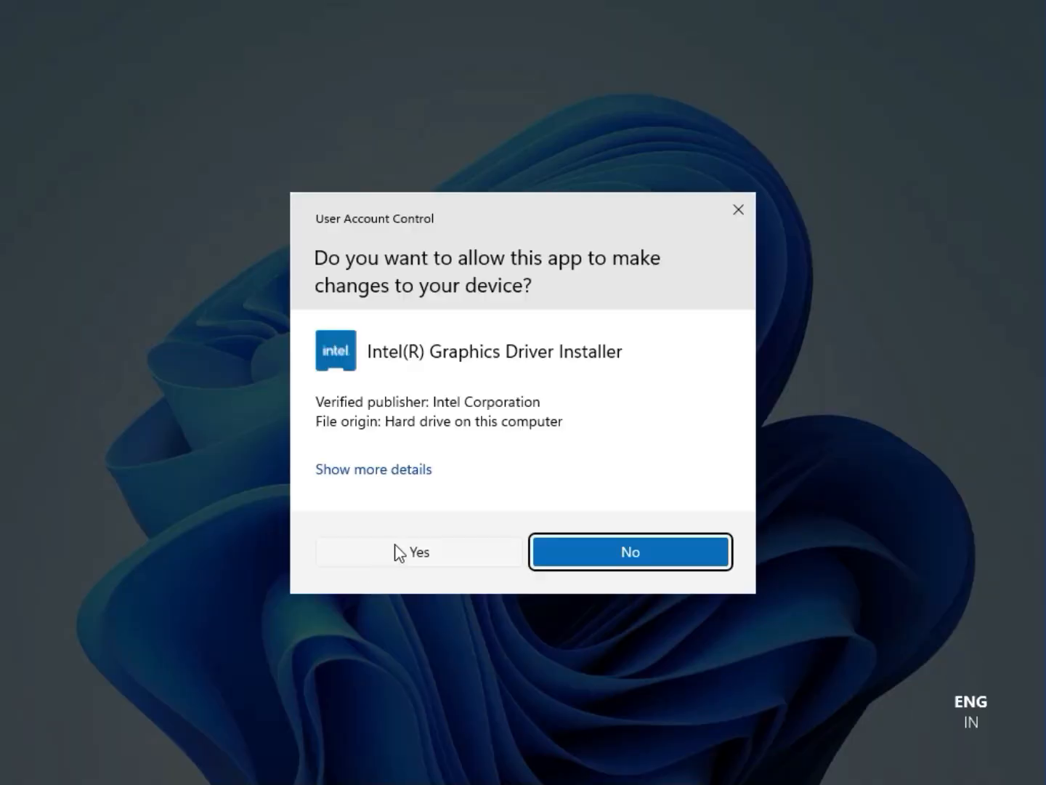
{"action": "left_click", "coordinate": [404, 552]}
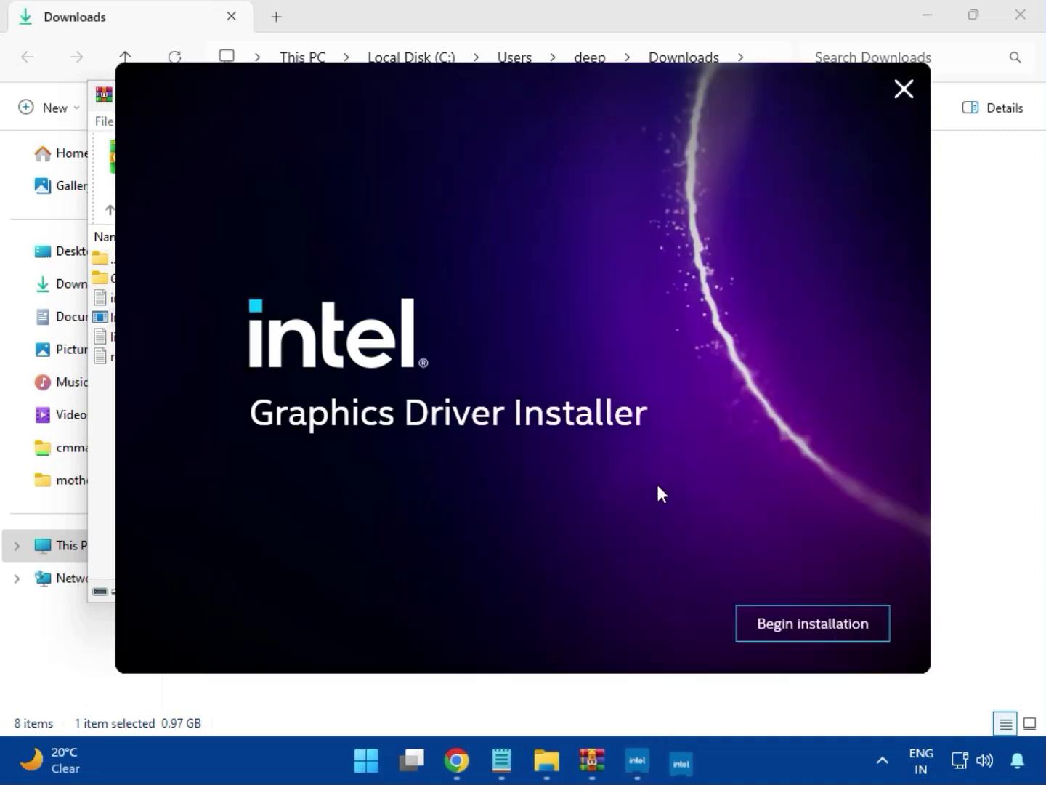
- Try to install the Intel graphics driver, and close the installer and the intel_vga_arl (2).zip archive
{"action": "left_click", "coordinate": [799, 623]}
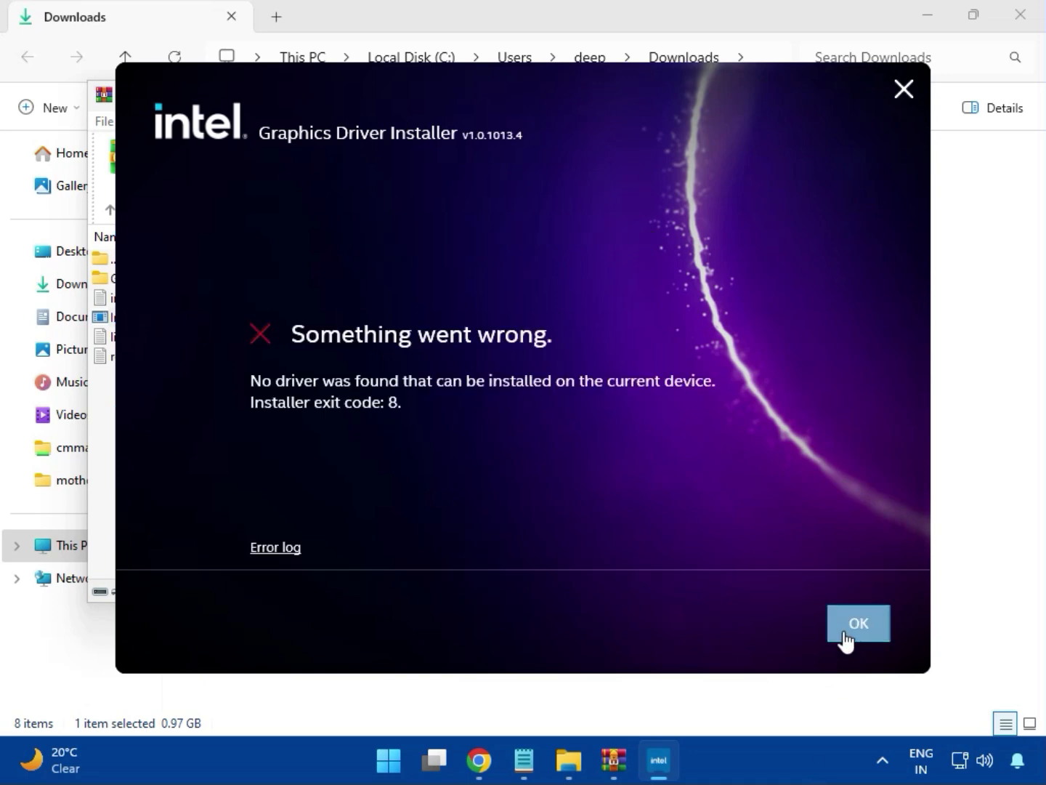
{"action": "left_click", "coordinate": [859, 623]}
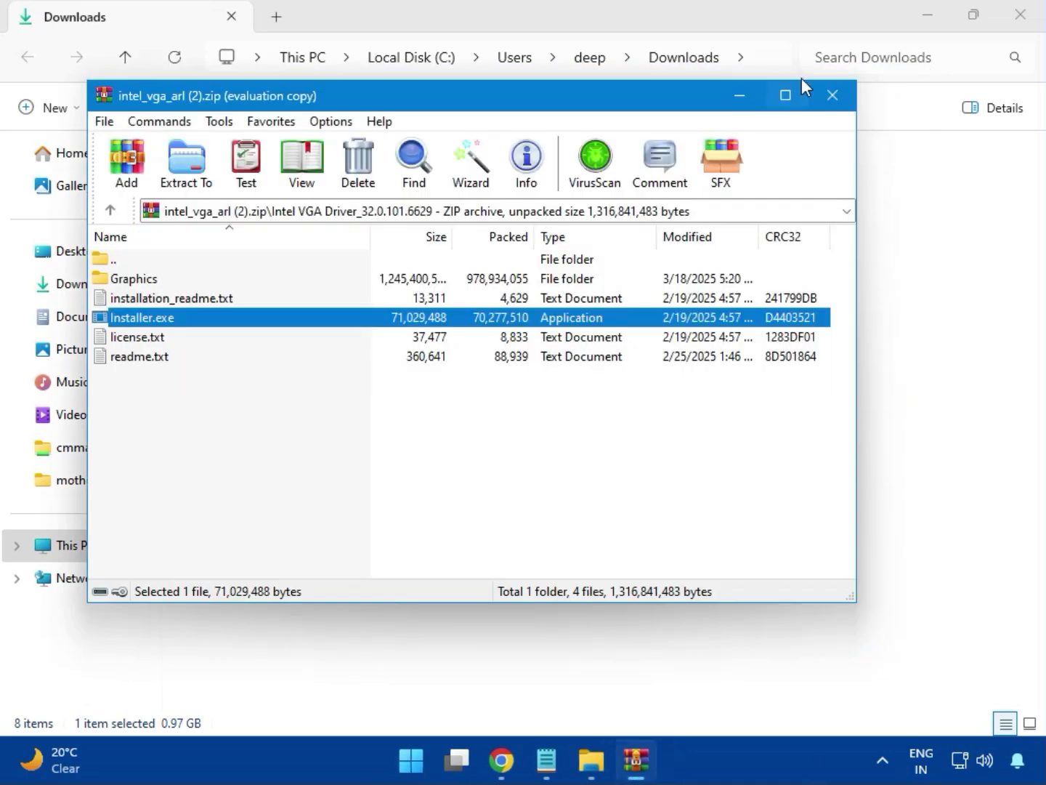
{"action": "left_click", "coordinate": [830, 97]}
- Open bt_drivers (3).zip and launch Intel Bluetooth.msi from its Intel BlueTooth Driver_23.70.0.2 folder
{"action": "left_click", "coordinate": [223, 237]}
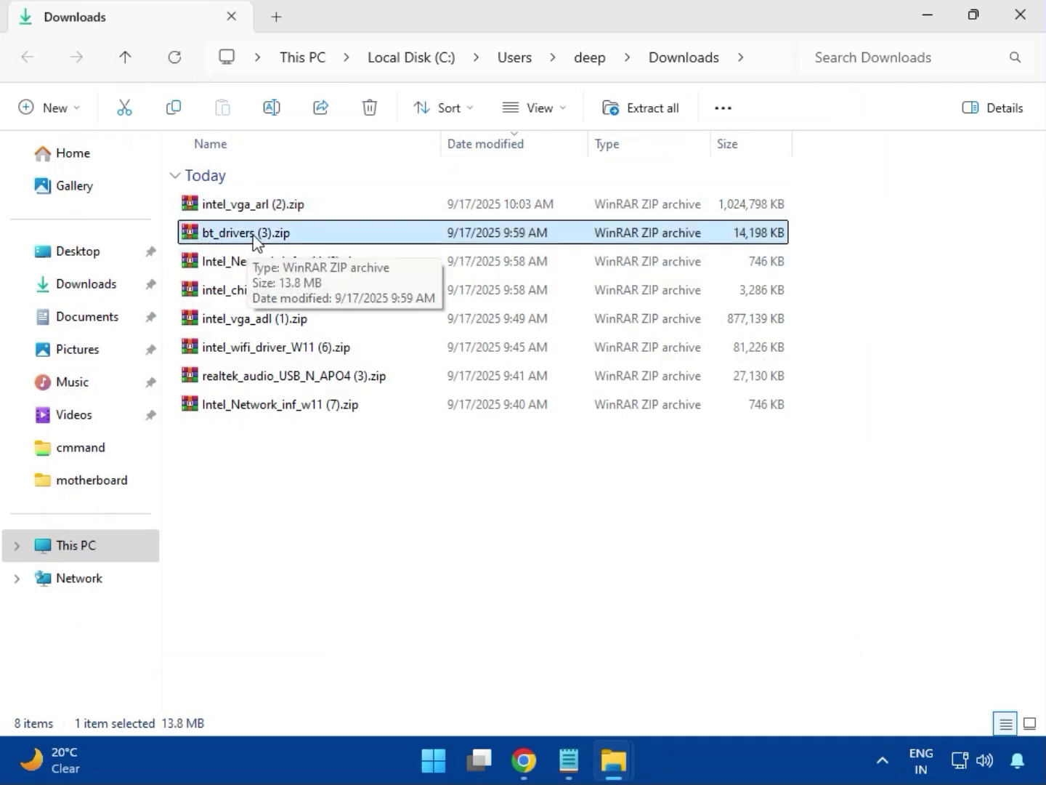
{"action": "double_click", "coordinate": [252, 234]}
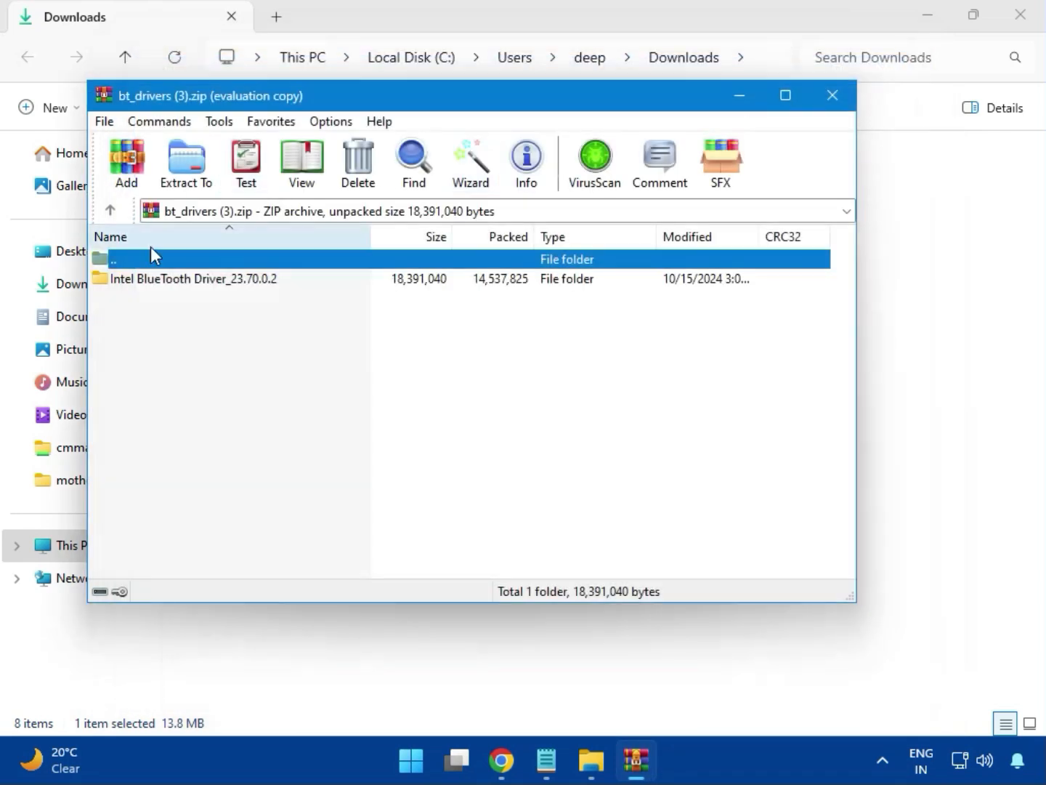
{"action": "left_click", "coordinate": [173, 282]}
{"action": "double_click", "coordinate": [193, 281]}
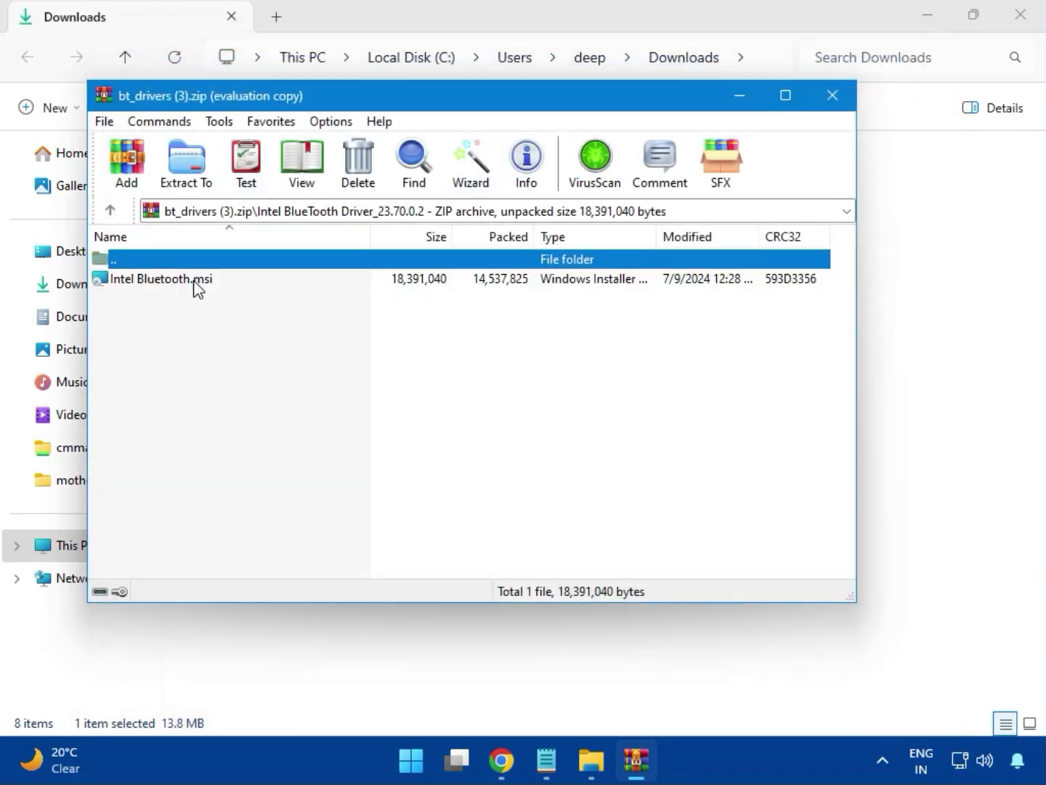
{"action": "double_click", "coordinate": [175, 281]}
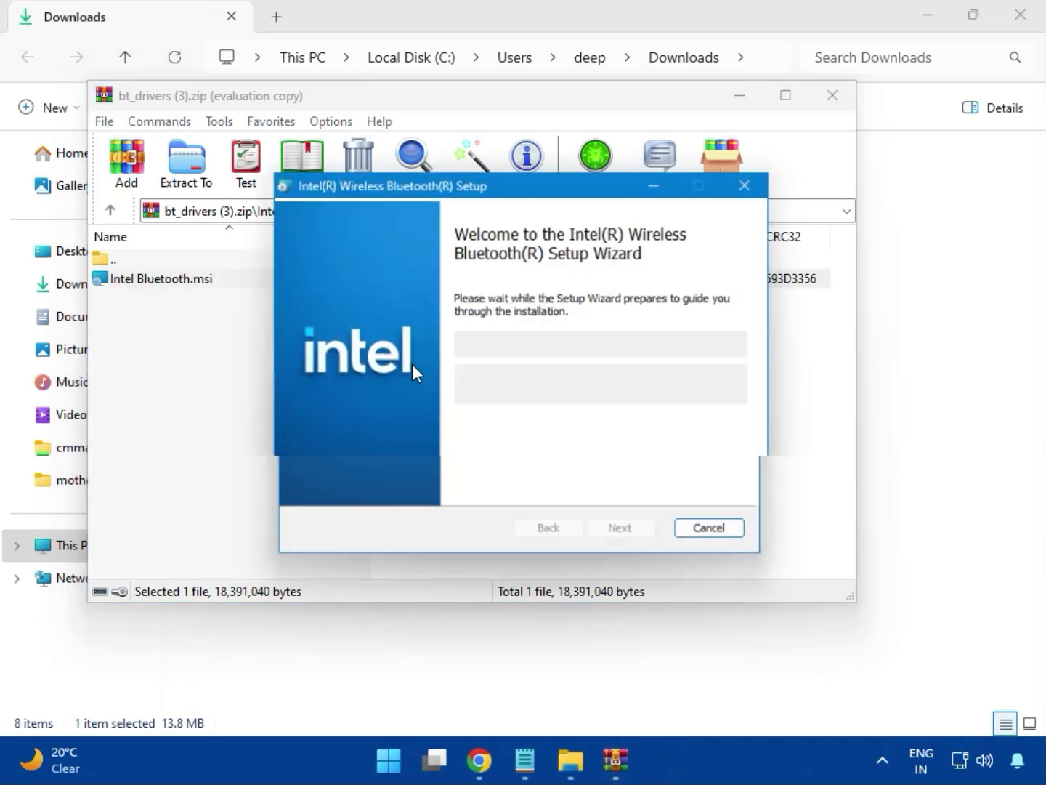
- Install Intel Wireless Bluetooth with the licence accepted and the Typical setup type, allow the device changes, and close the finished wizard and archive
{"action": "left_click", "coordinate": [626, 538]}
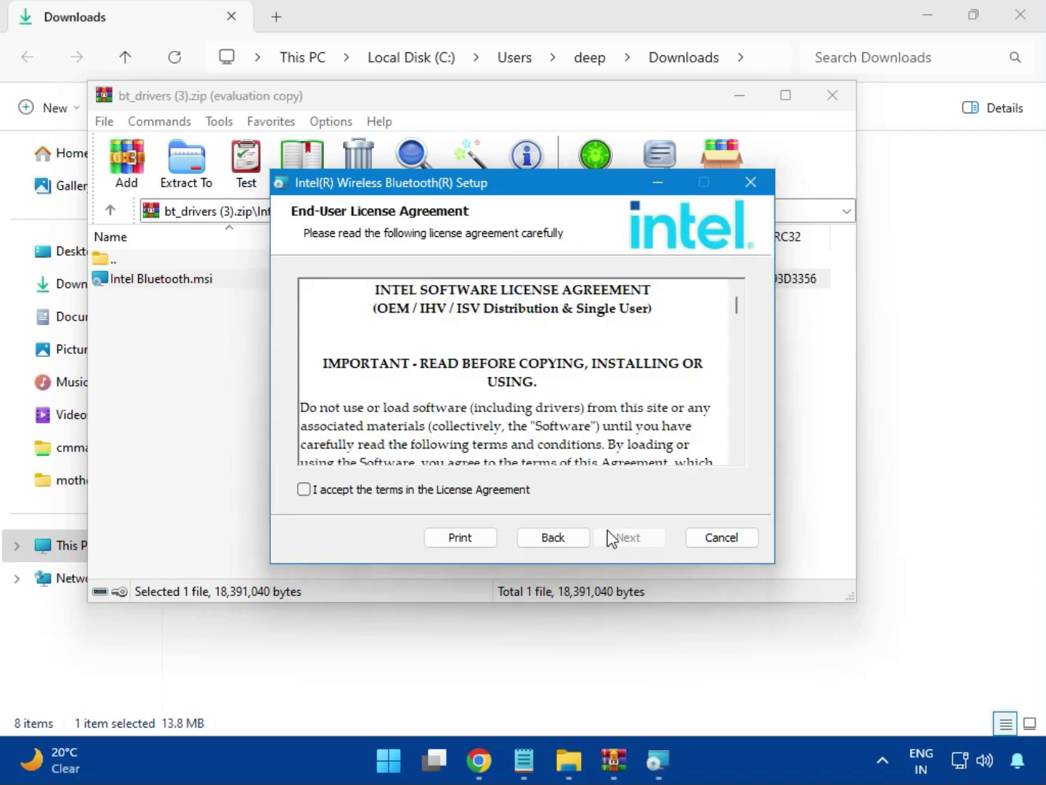
{"action": "left_click", "coordinate": [374, 496]}
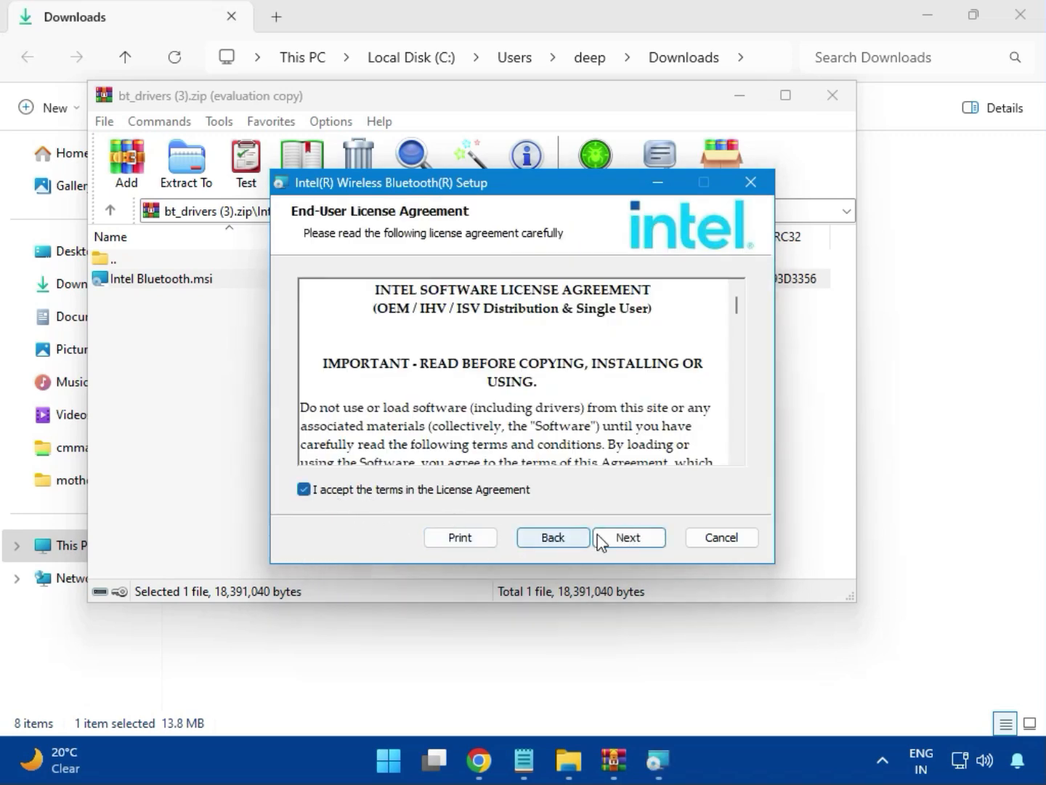
{"action": "left_click", "coordinate": [600, 538]}
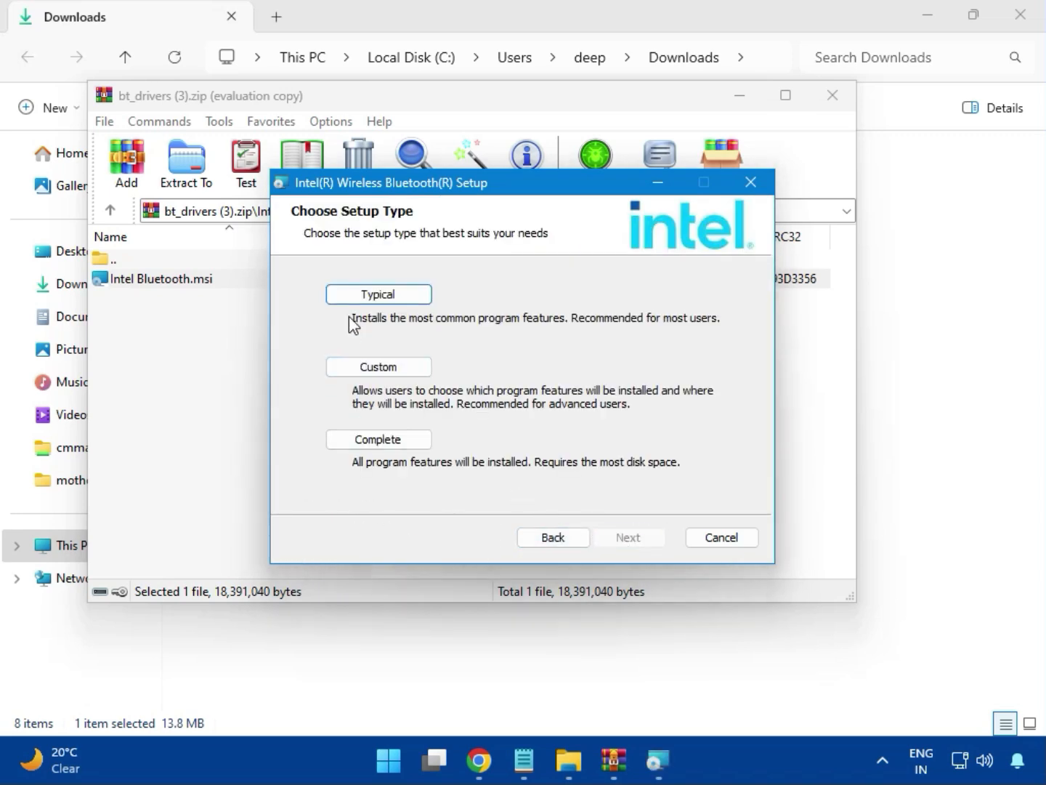
{"action": "left_click", "coordinate": [360, 295]}
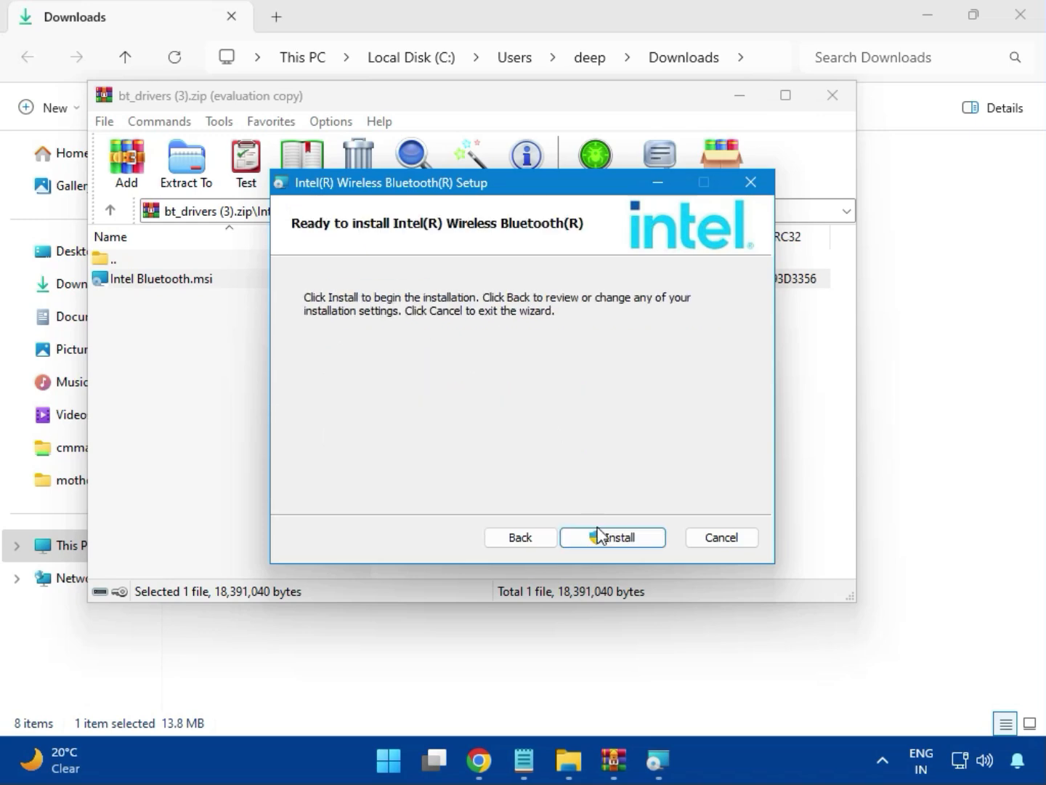
{"action": "left_click", "coordinate": [598, 536]}
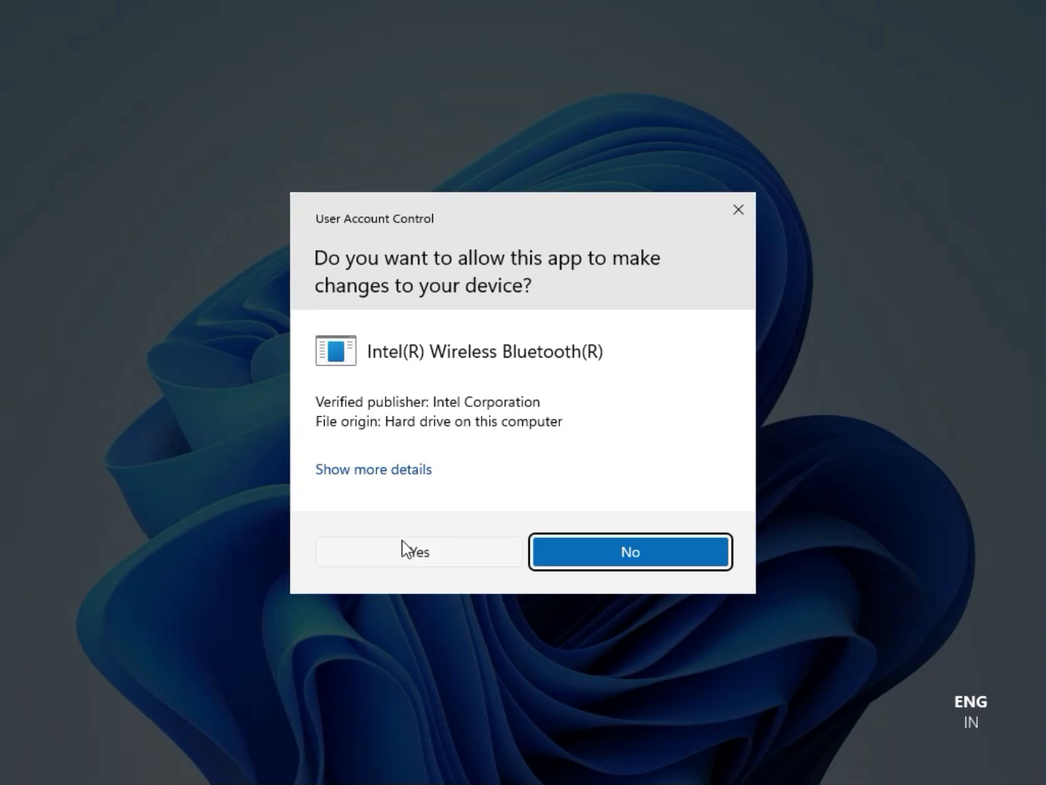
{"action": "left_click", "coordinate": [402, 540]}
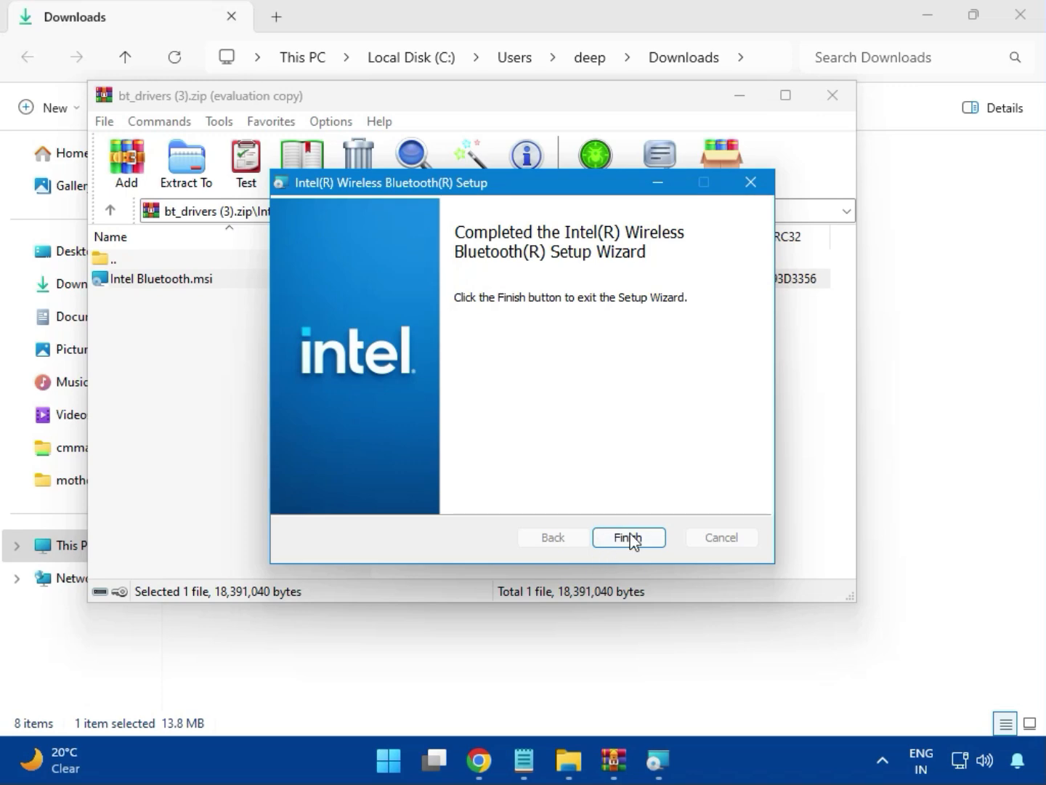
{"action": "left_click", "coordinate": [630, 538]}
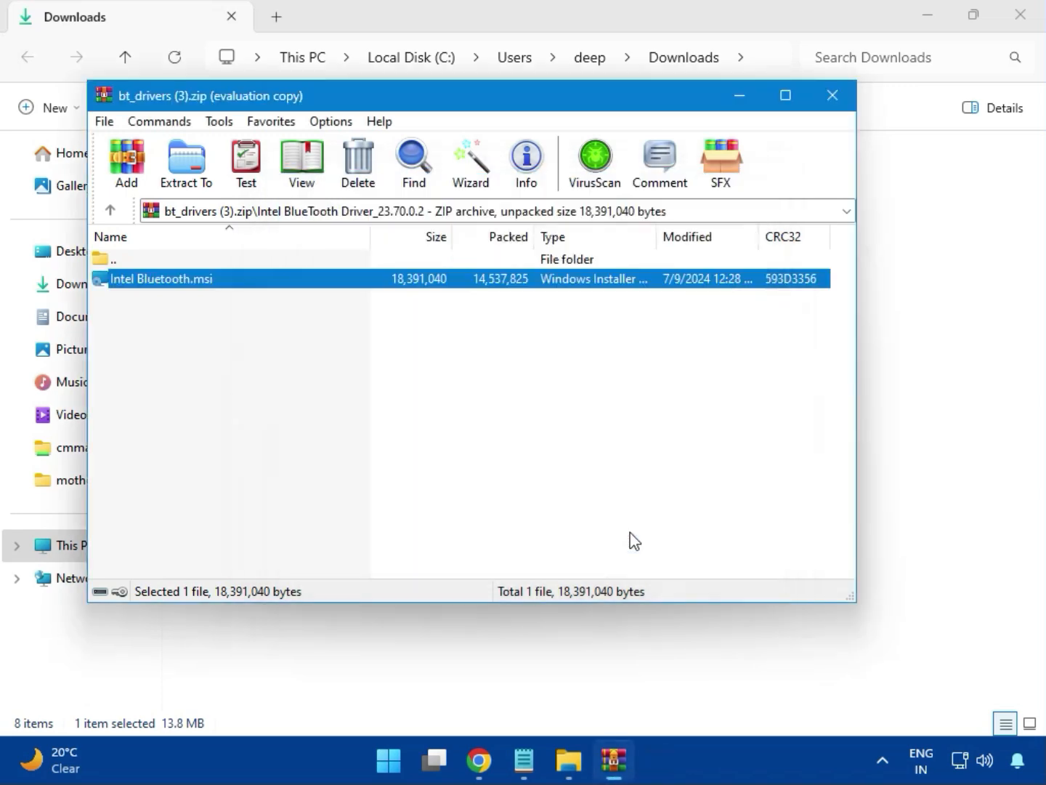
{"action": "left_click", "coordinate": [843, 108]}
- Open Intel_Network_inf_w11 (8).zip in WinRAR, dismiss the blank WinRAR window, and enter the W11 folder
{"action": "left_click", "coordinate": [273, 271]}
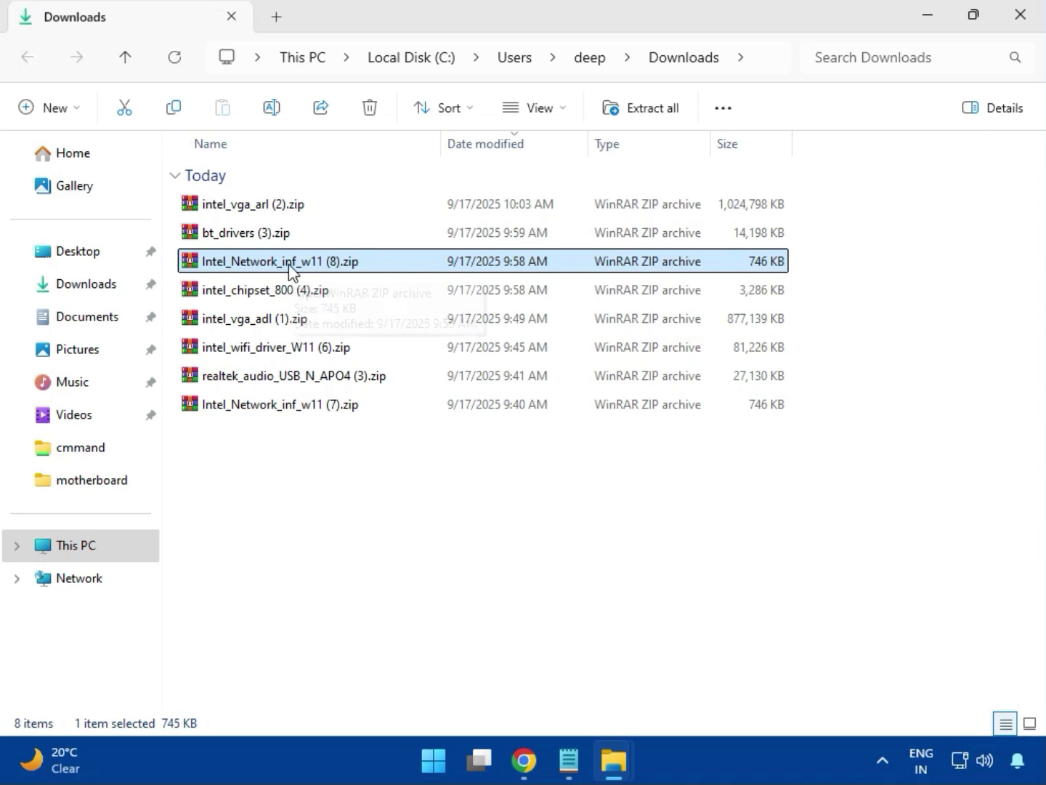
{"action": "double_click", "coordinate": [290, 269]}
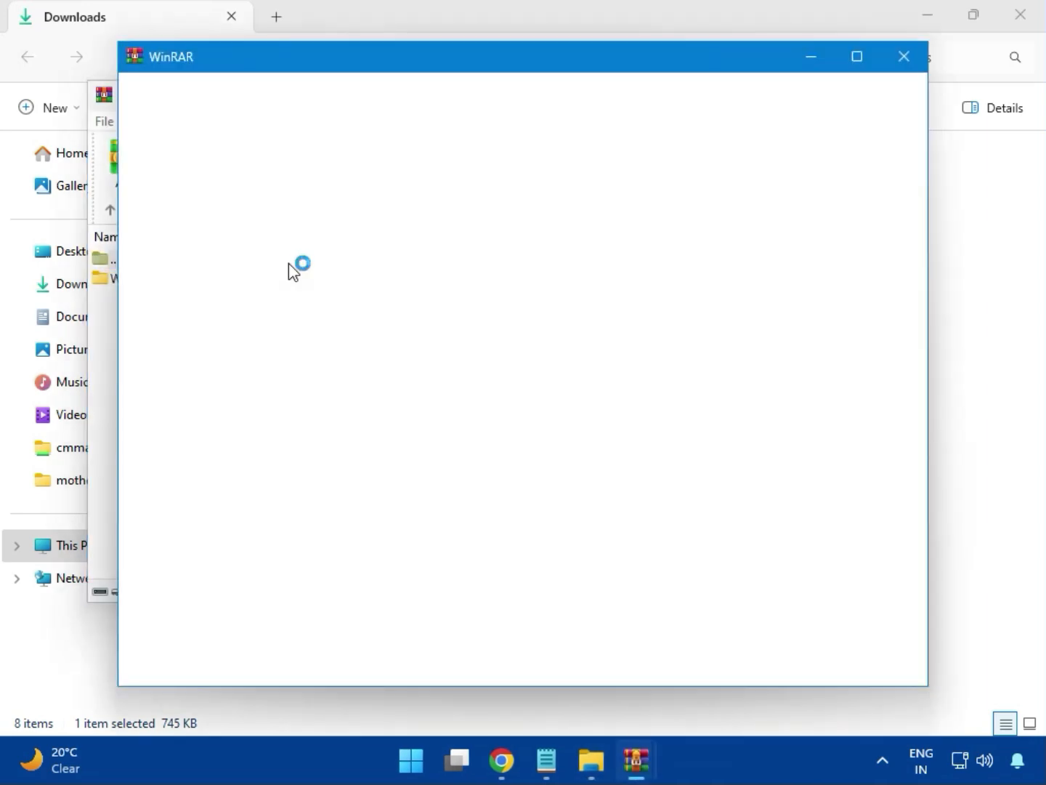
{"action": "left_click", "coordinate": [903, 59]}
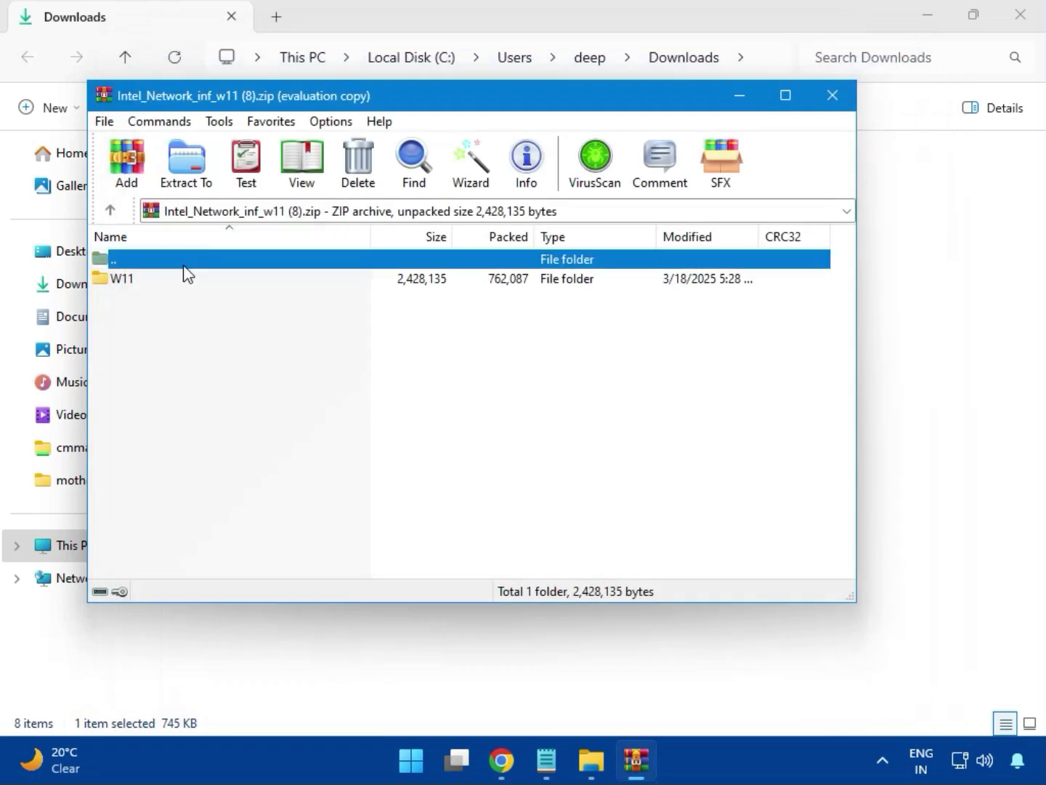
{"action": "left_click", "coordinate": [129, 284]}
{"action": "double_click", "coordinate": [132, 289]}
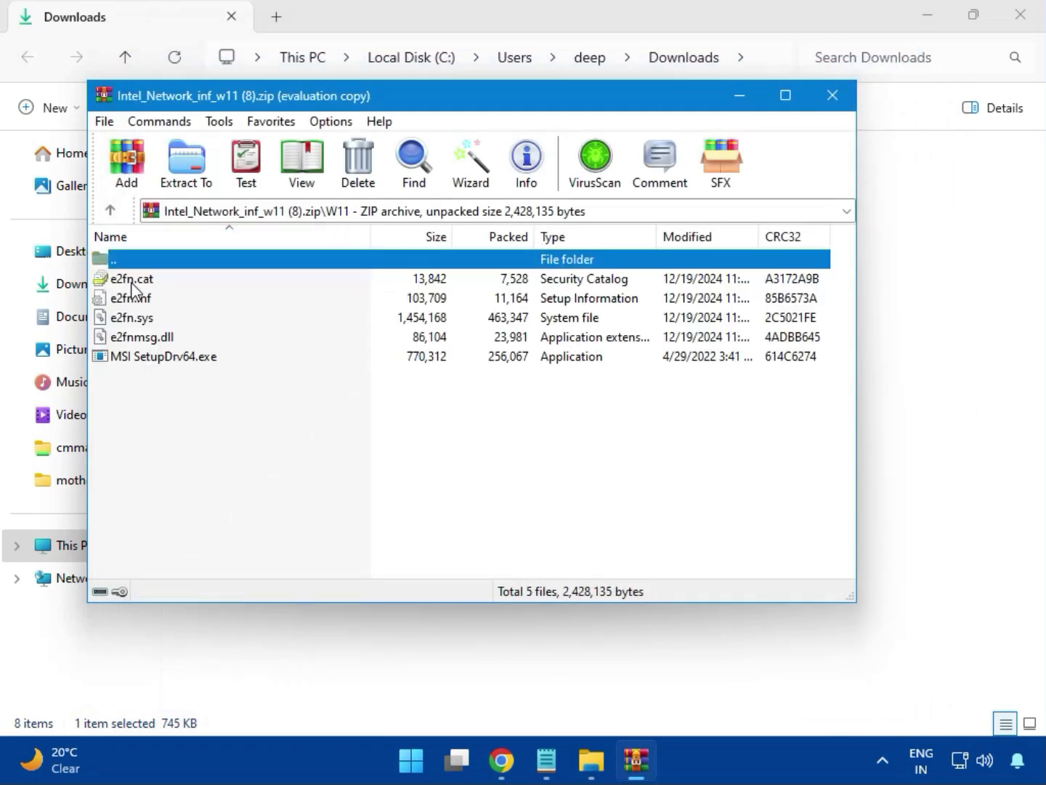
- Run MSI SetupDrv64.exe with permission to change the device, and close the setup tool and the network driver archive
{"action": "double_click", "coordinate": [197, 360]}
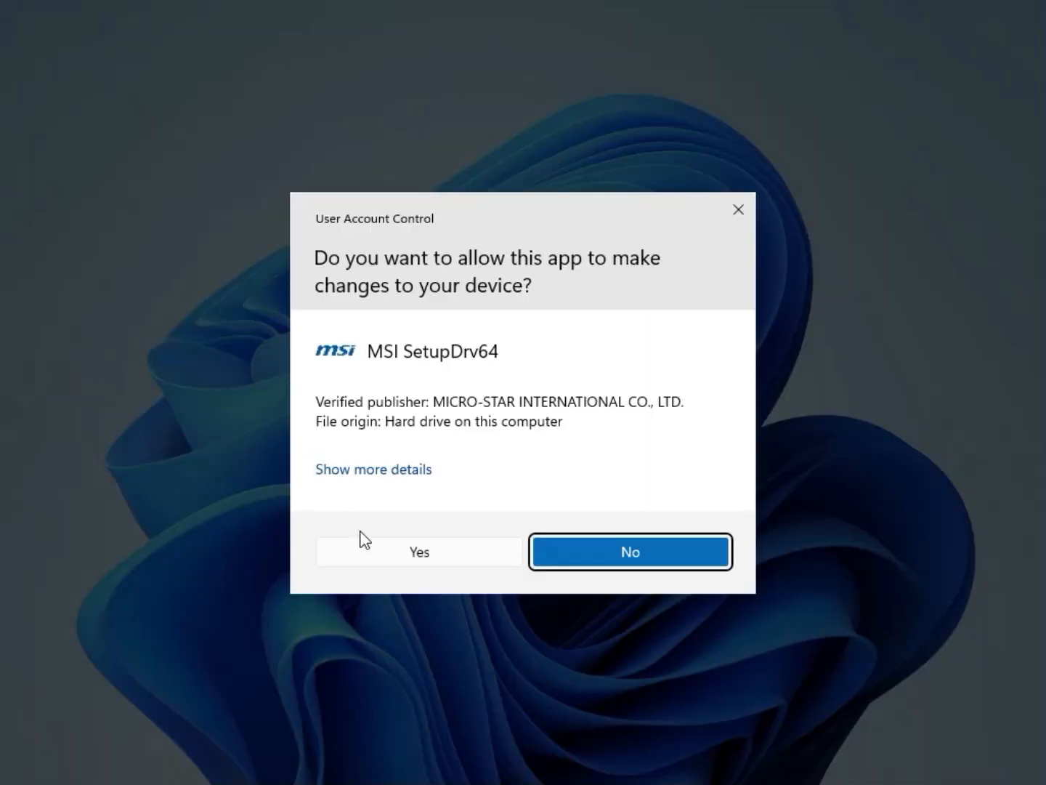
{"action": "left_click", "coordinate": [388, 548]}
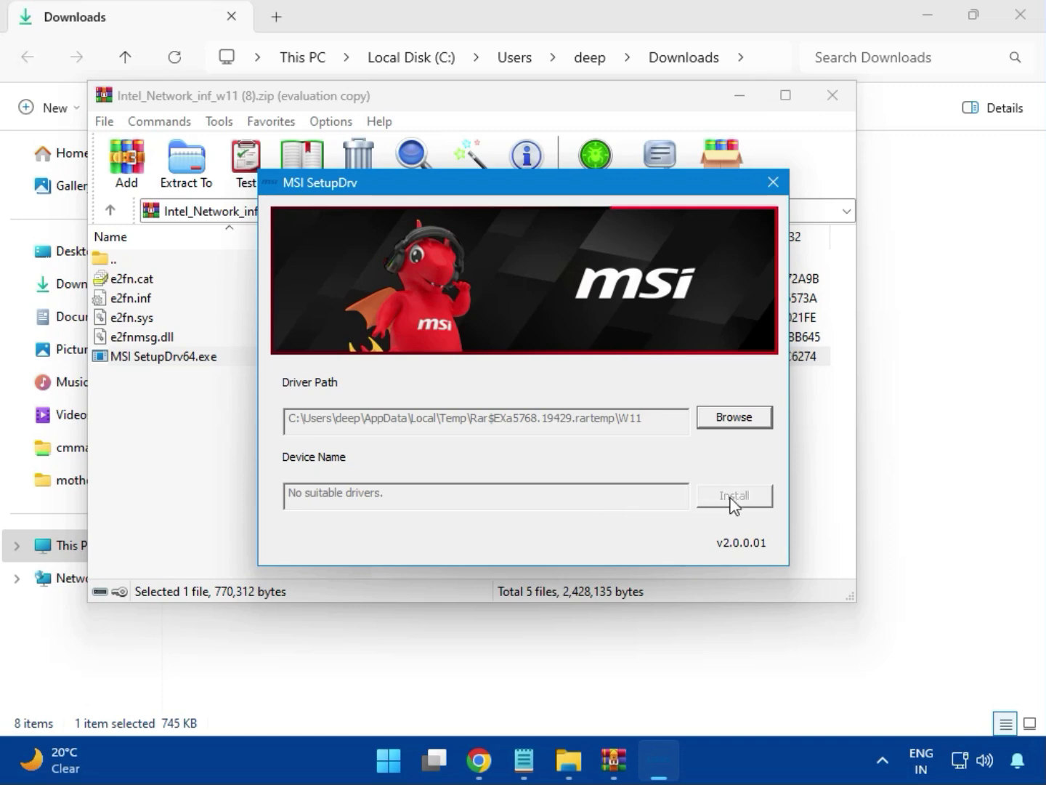
{"action": "left_click", "coordinate": [773, 181]}
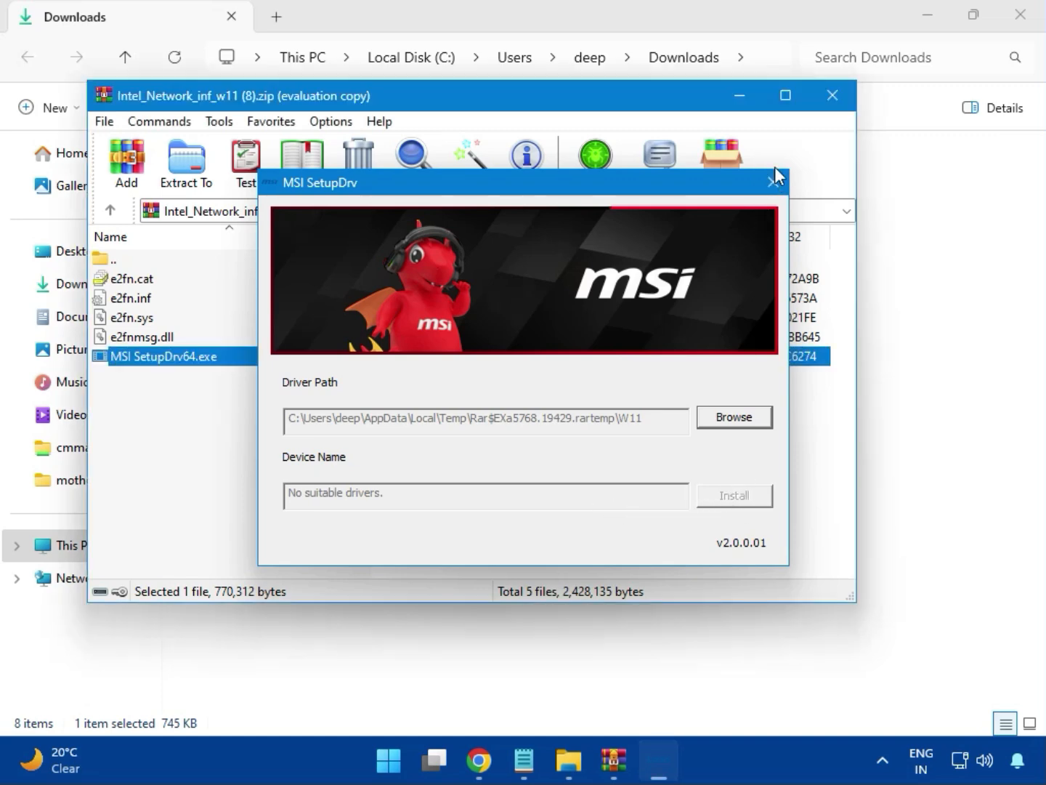
{"action": "left_click", "coordinate": [831, 102]}
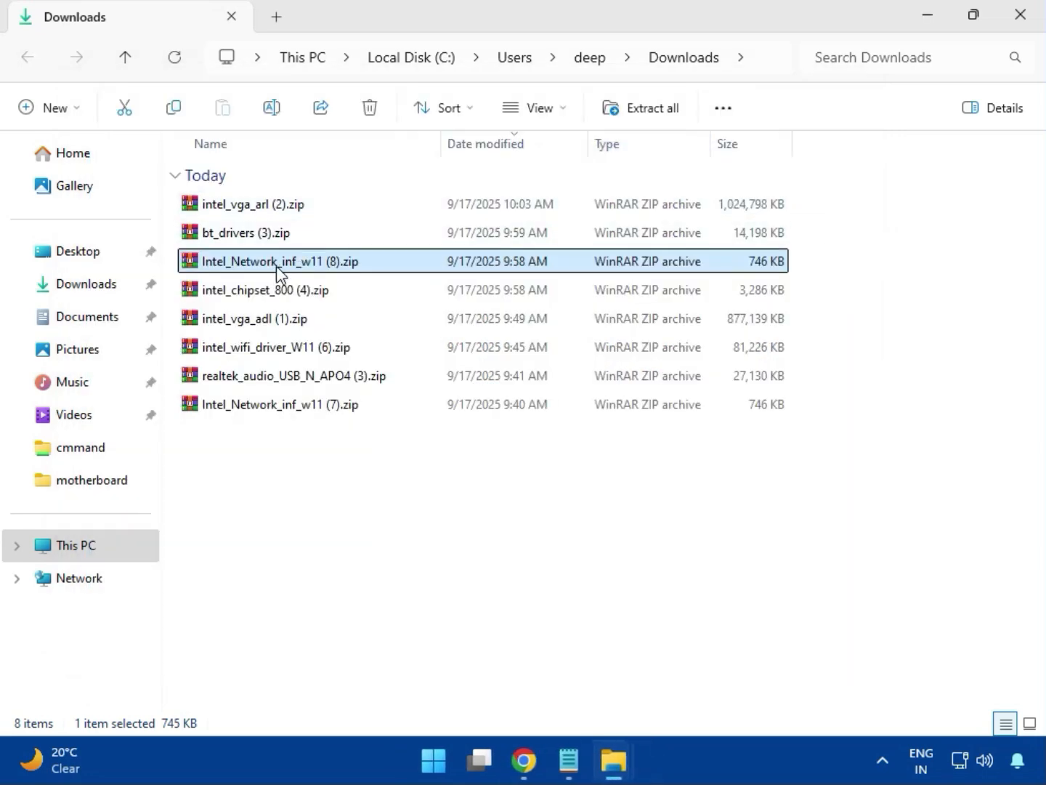
- Open intel_chipset_800 (4).zip, dismiss the WinRAR licence notice, and enter the Intel Chipset Driver_10.1.20062.8627 folder
{"action": "left_click", "coordinate": [242, 297]}
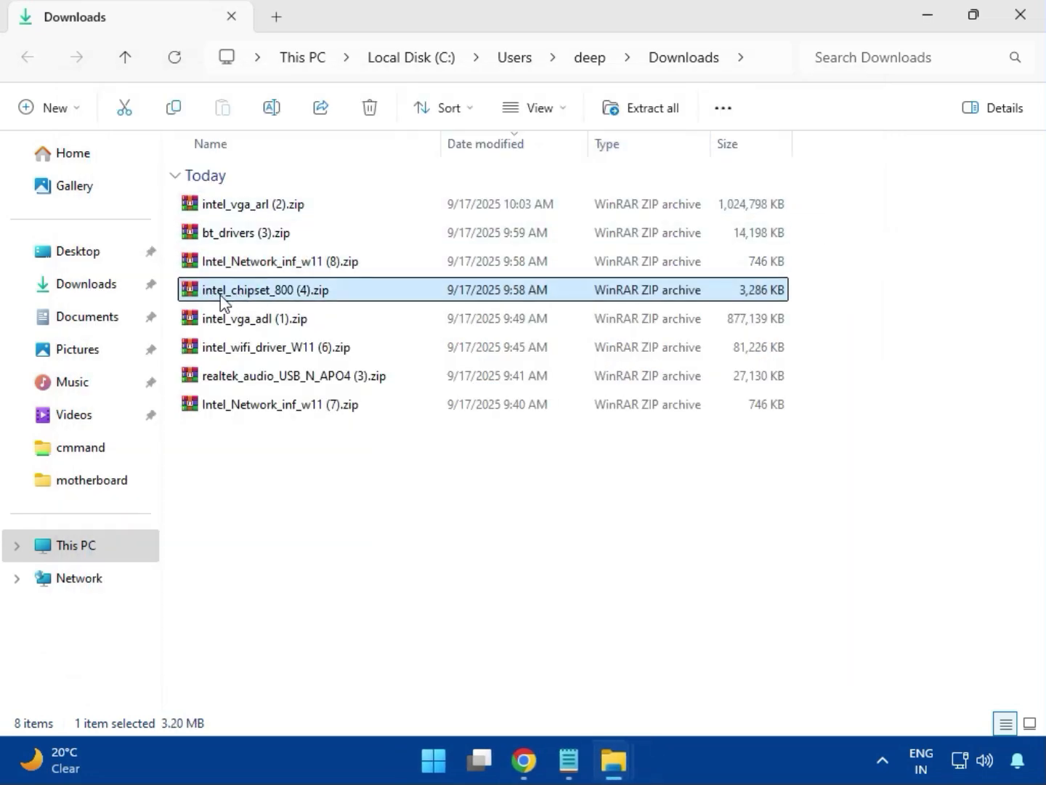
{"action": "double_click", "coordinate": [295, 297]}
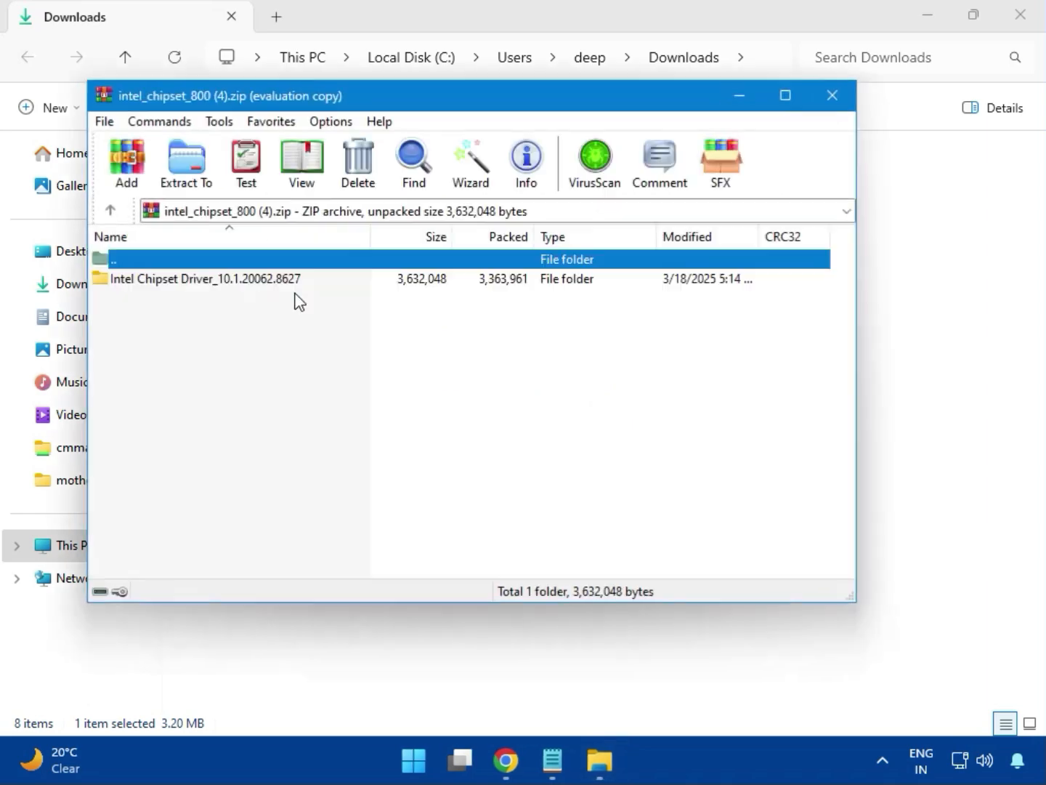
{"action": "left_click", "coordinate": [141, 284]}
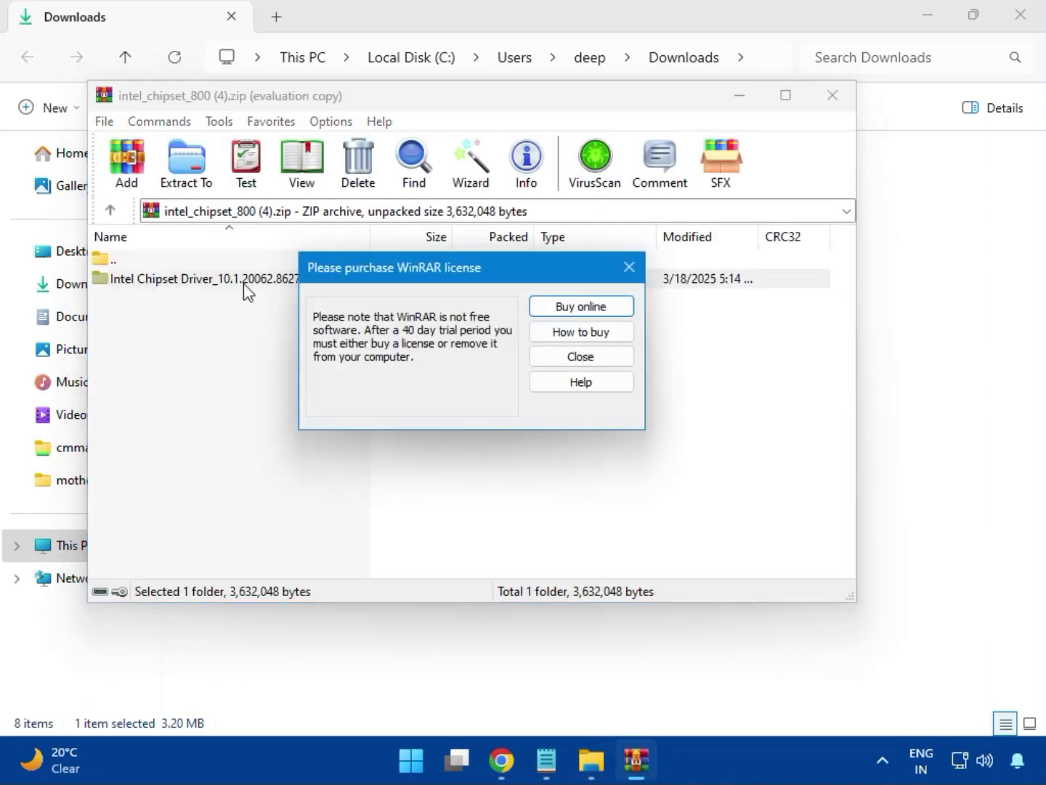
{"action": "key", "text": "Escape"}
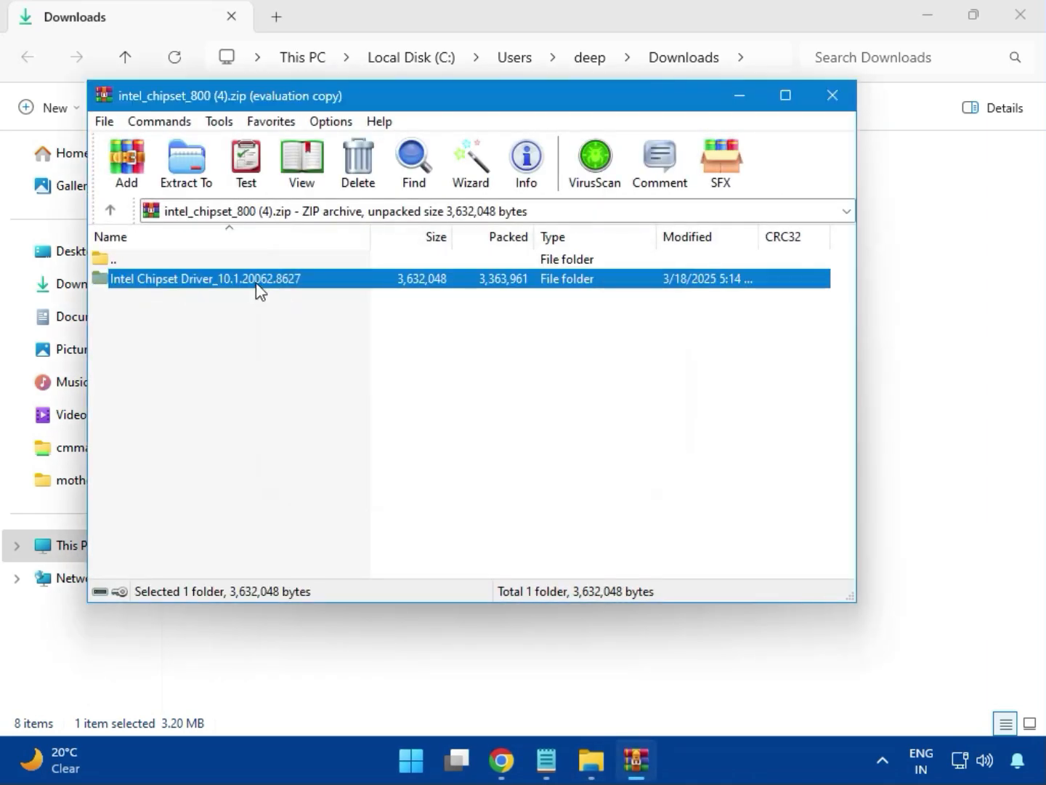
{"action": "double_click", "coordinate": [256, 282]}
- Try to install the Intel Chipset Device Software with SetupChipset.exe, allowing device changes, and close the installer and archive
{"action": "double_click", "coordinate": [167, 288]}
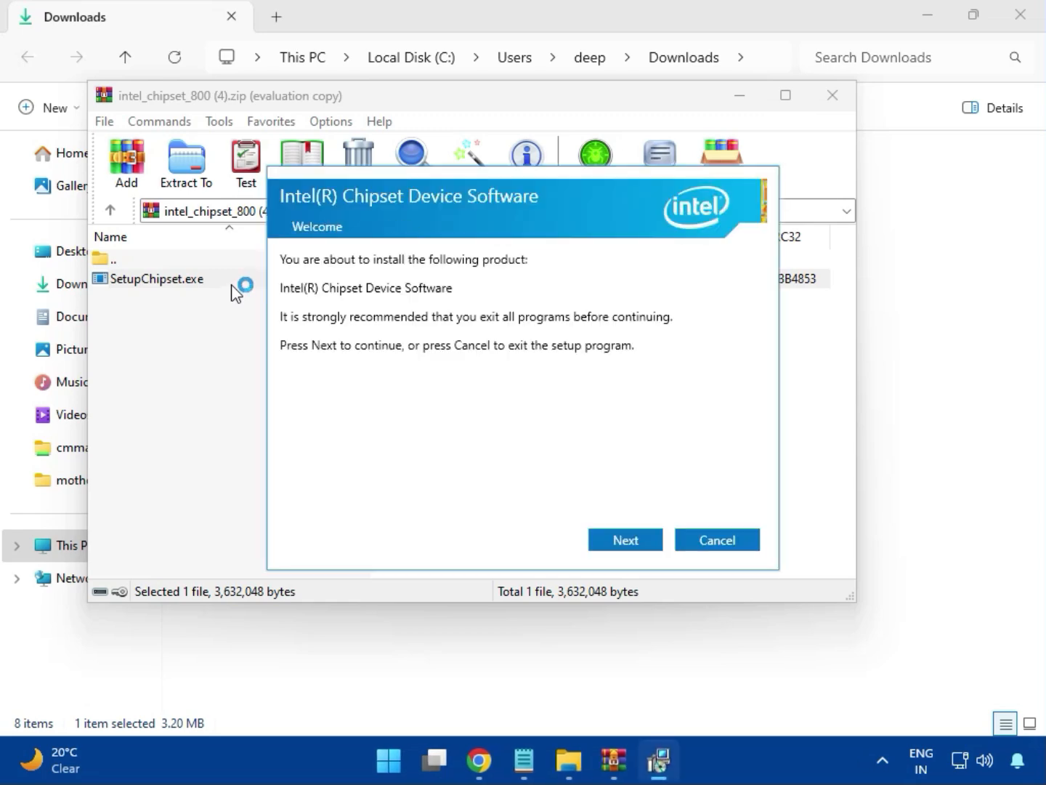
{"action": "left_click", "coordinate": [626, 539]}
{"action": "left_click", "coordinate": [629, 540]}
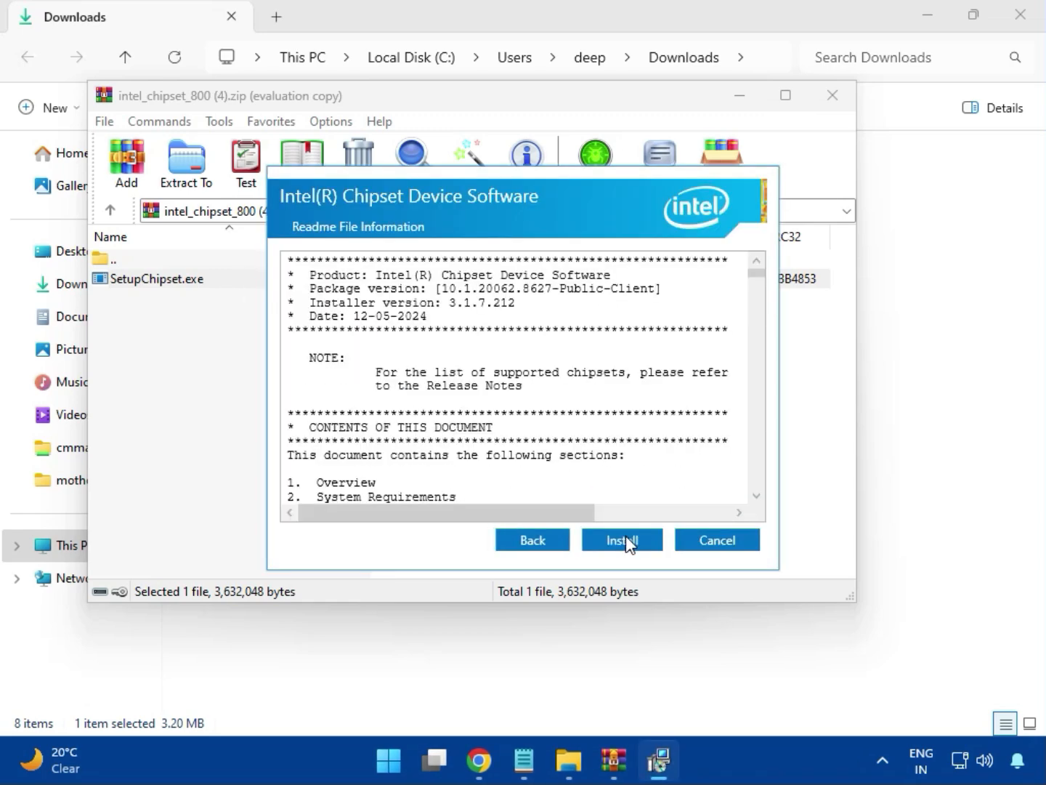
{"action": "left_click", "coordinate": [626, 540]}
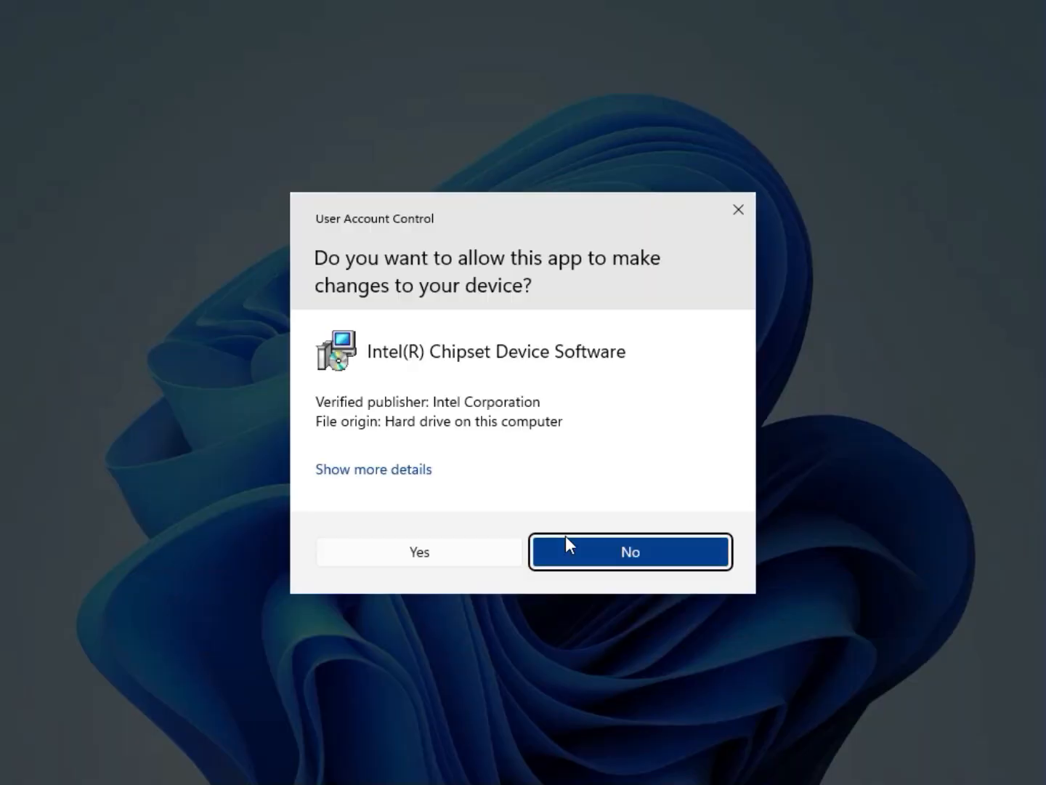
{"action": "left_click", "coordinate": [462, 552]}
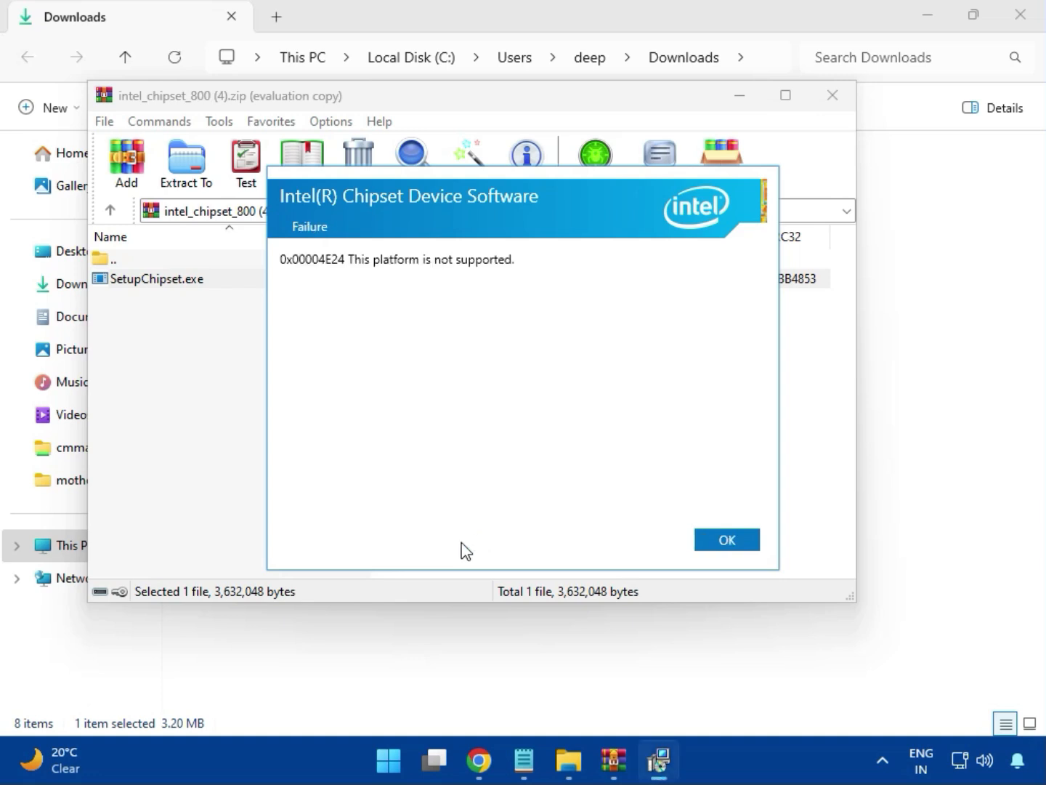
{"action": "left_click", "coordinate": [716, 541]}
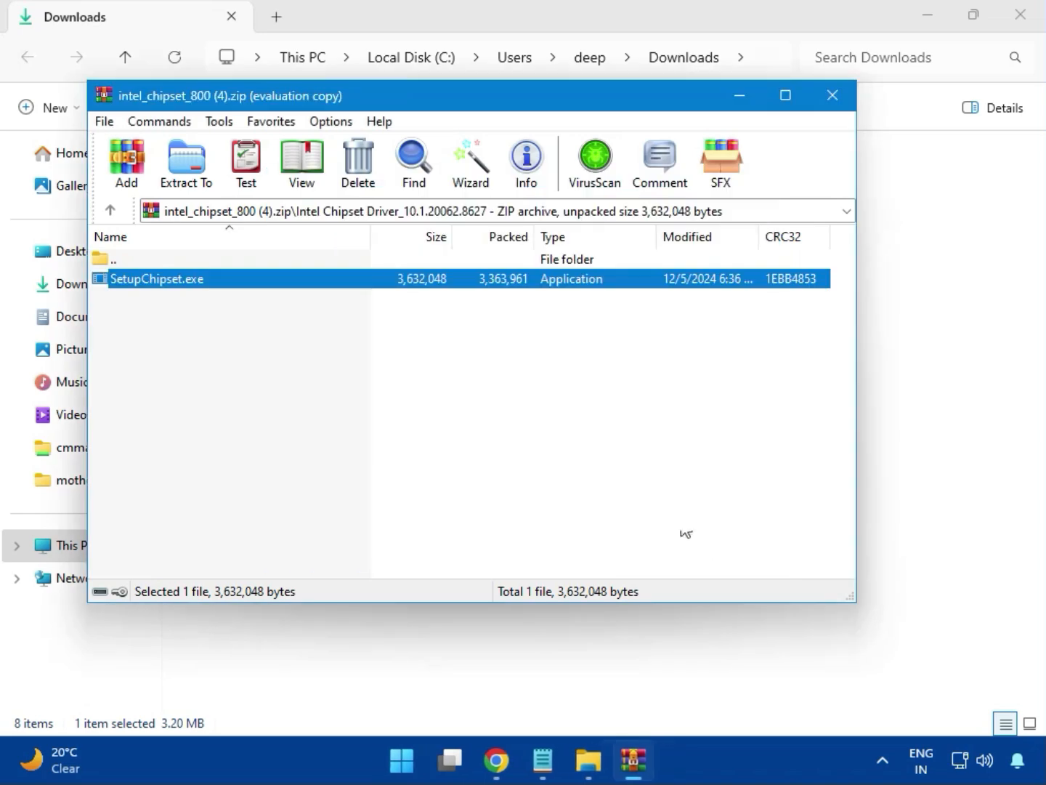
{"action": "left_click", "coordinate": [832, 101]}
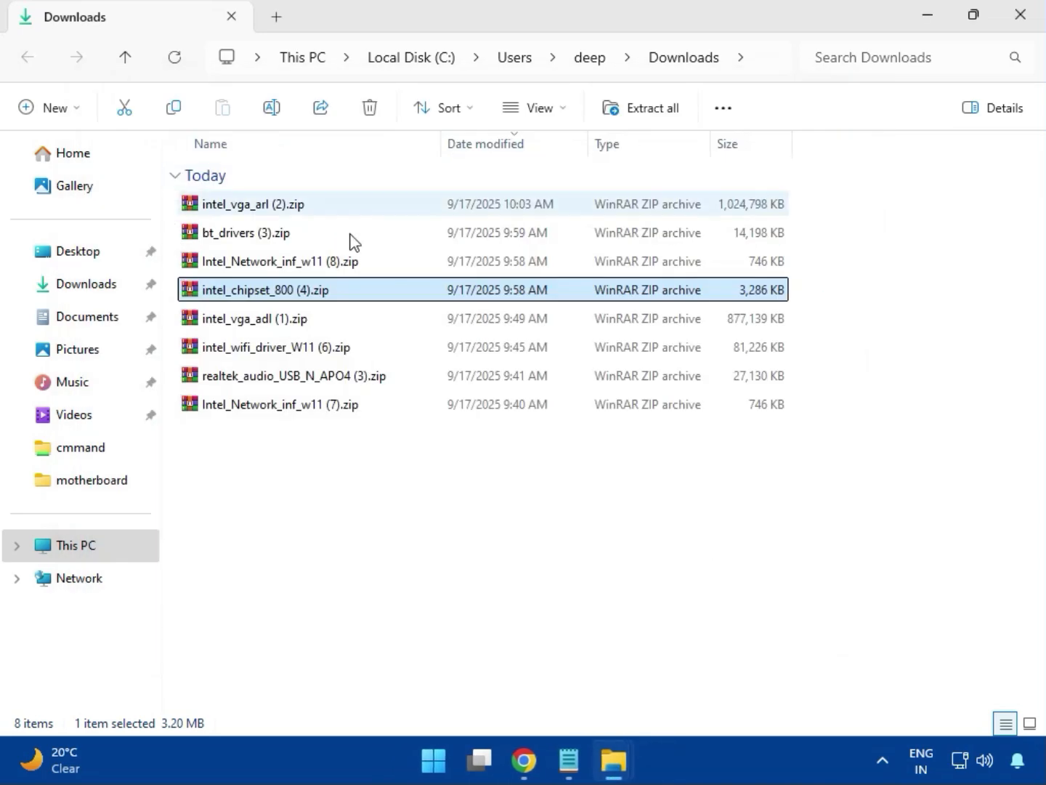
{"action": "left_click", "coordinate": [267, 323]}
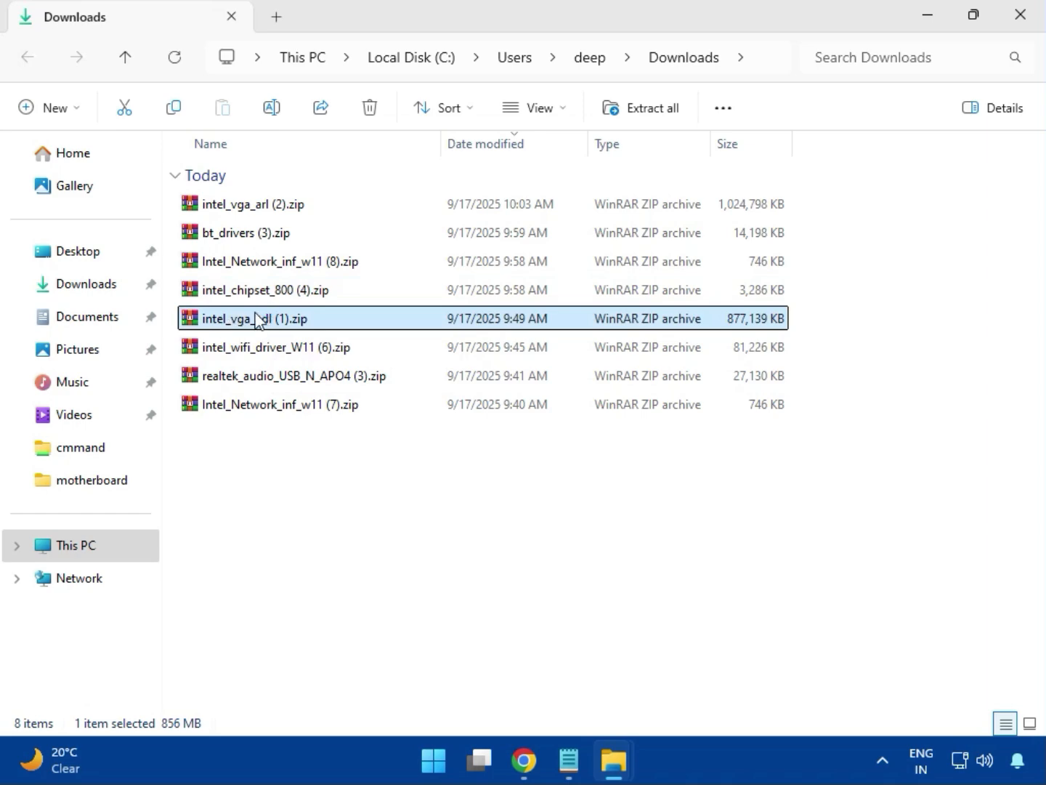
{"action": "double_click", "coordinate": [259, 320]}
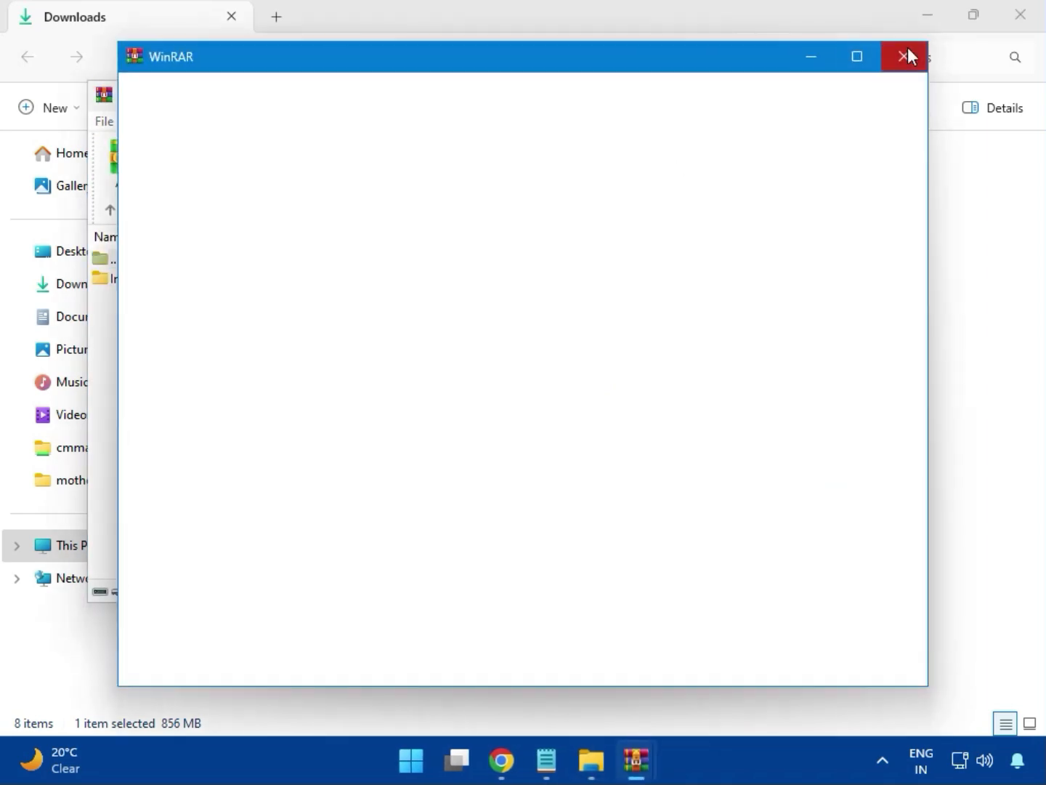
{"action": "left_click", "coordinate": [907, 56]}
{"action": "left_click", "coordinate": [830, 96]}
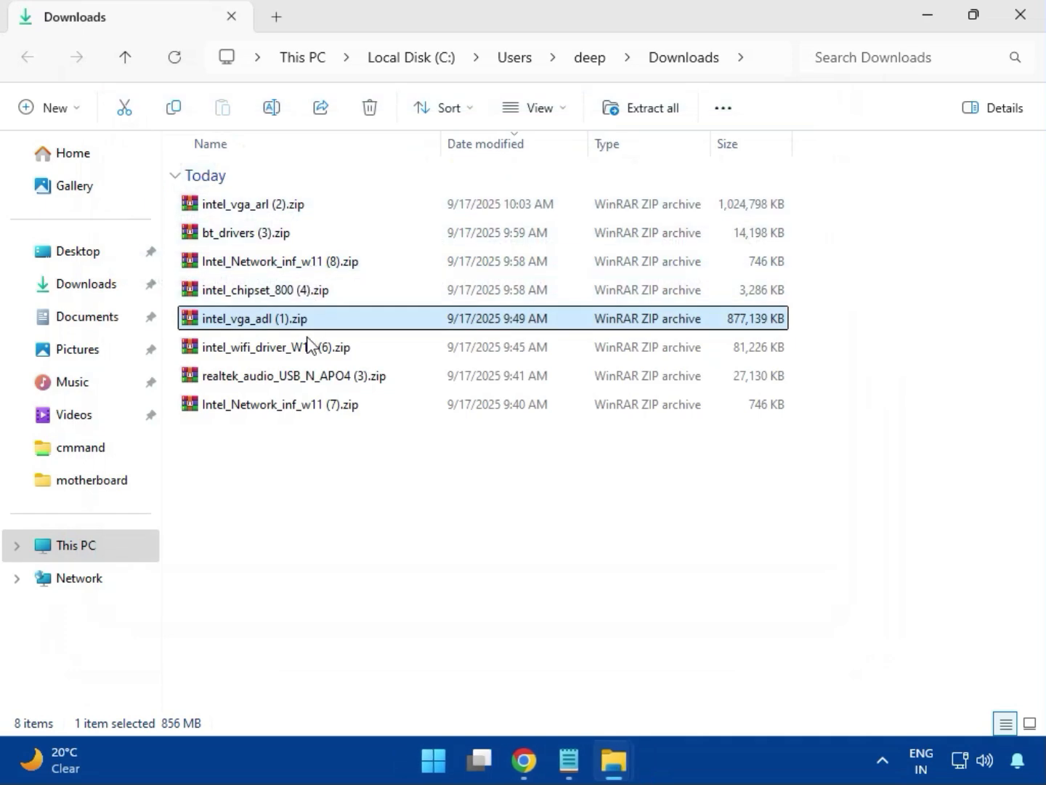
- Open intel_wifi_driver_W11 (6).zip, dismiss the WinRAR licence notice, and enter the UWD folder inside Intel WIFI Driver_23.40.0.4
{"action": "left_click", "coordinate": [268, 350]}
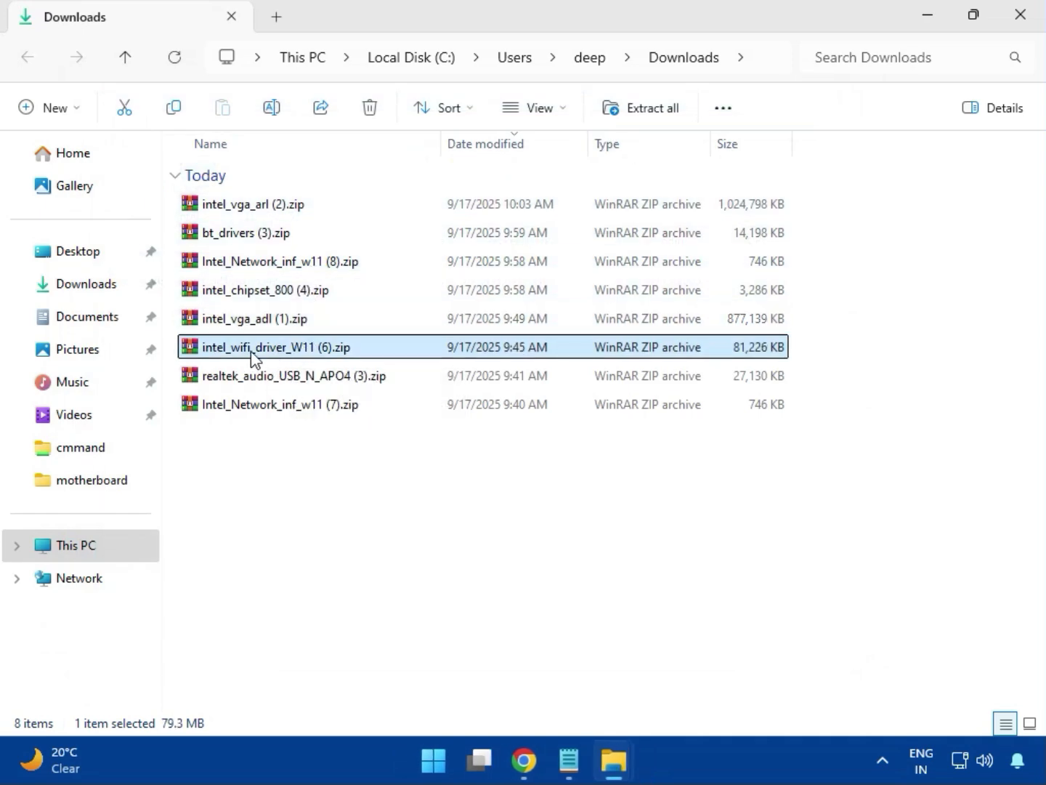
{"action": "double_click", "coordinate": [265, 350]}
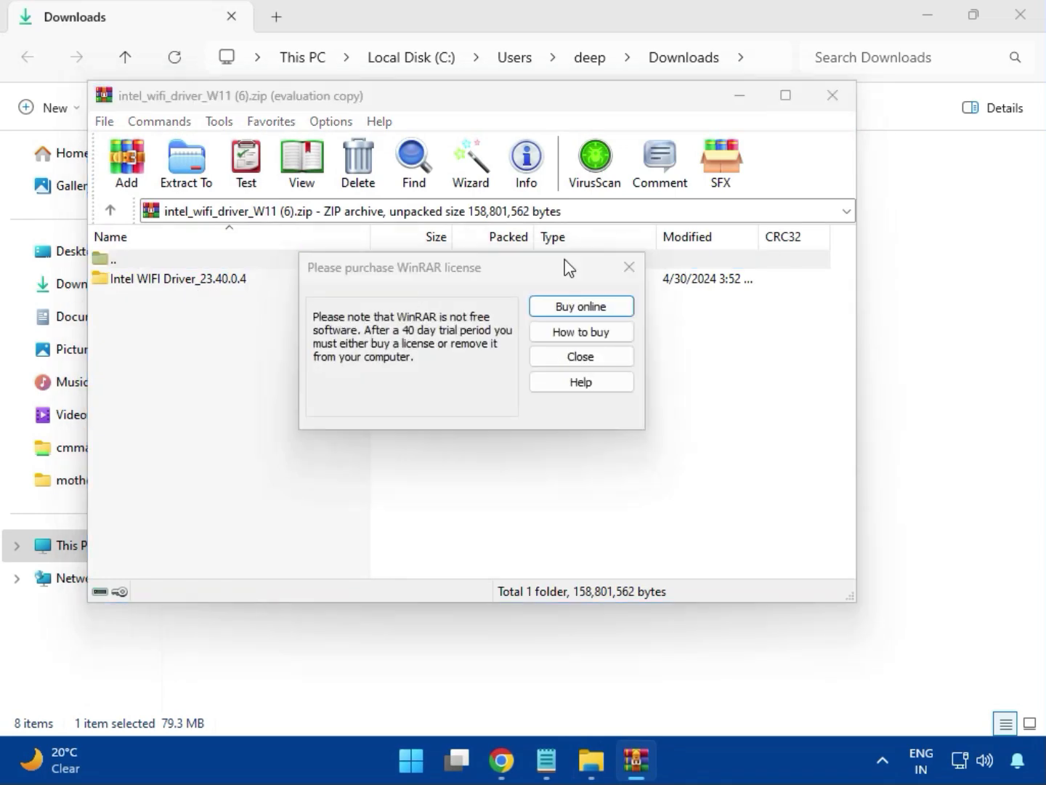
{"action": "left_click", "coordinate": [627, 267]}
{"action": "double_click", "coordinate": [170, 281]}
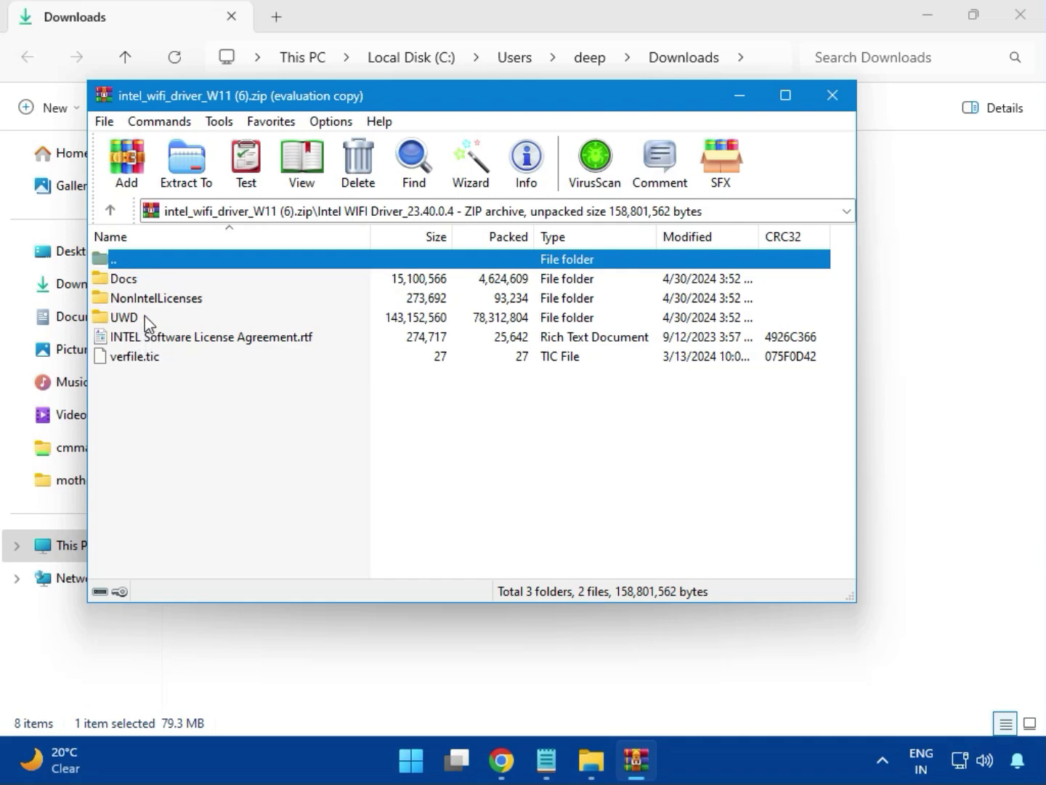
{"action": "left_click", "coordinate": [141, 319]}
{"action": "double_click", "coordinate": [141, 320]}
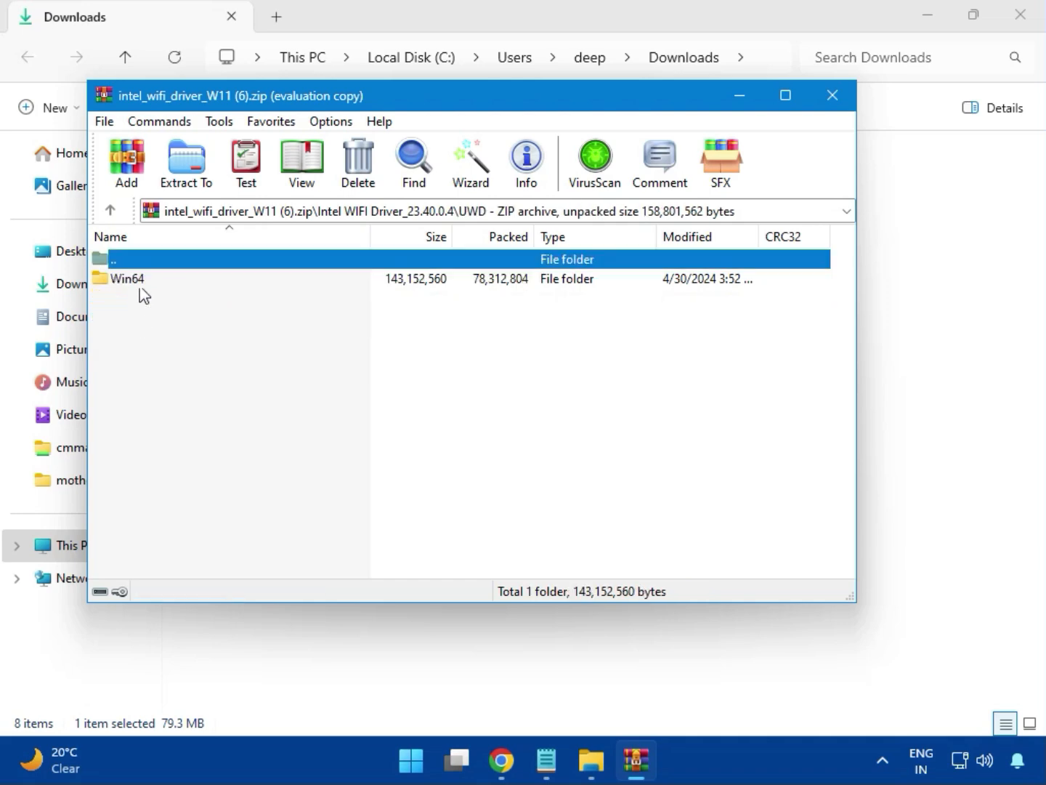
- Look through the Drivers folder under Win64 in the Wi-Fi archive, and enter the neighbouring Installer folder
{"action": "double_click", "coordinate": [139, 283]}
{"action": "double_click", "coordinate": [141, 285]}
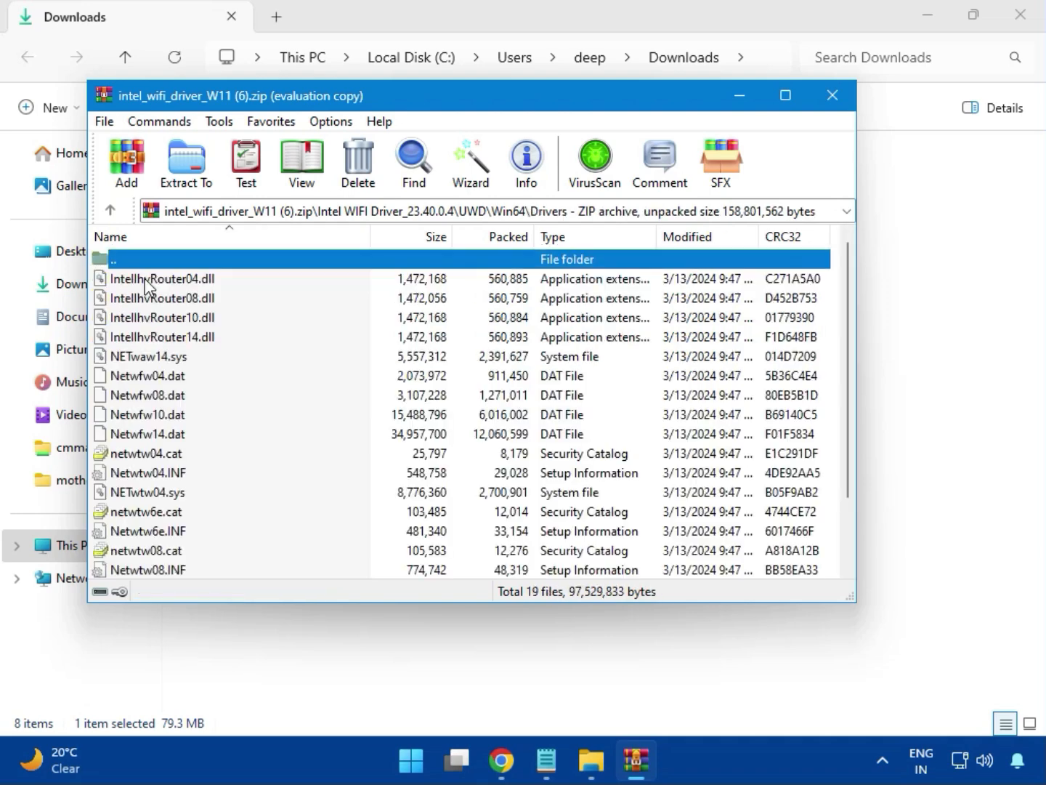
{"action": "scroll", "coordinate": [190, 434], "scroll_direction": "down", "scroll_amount": 2}
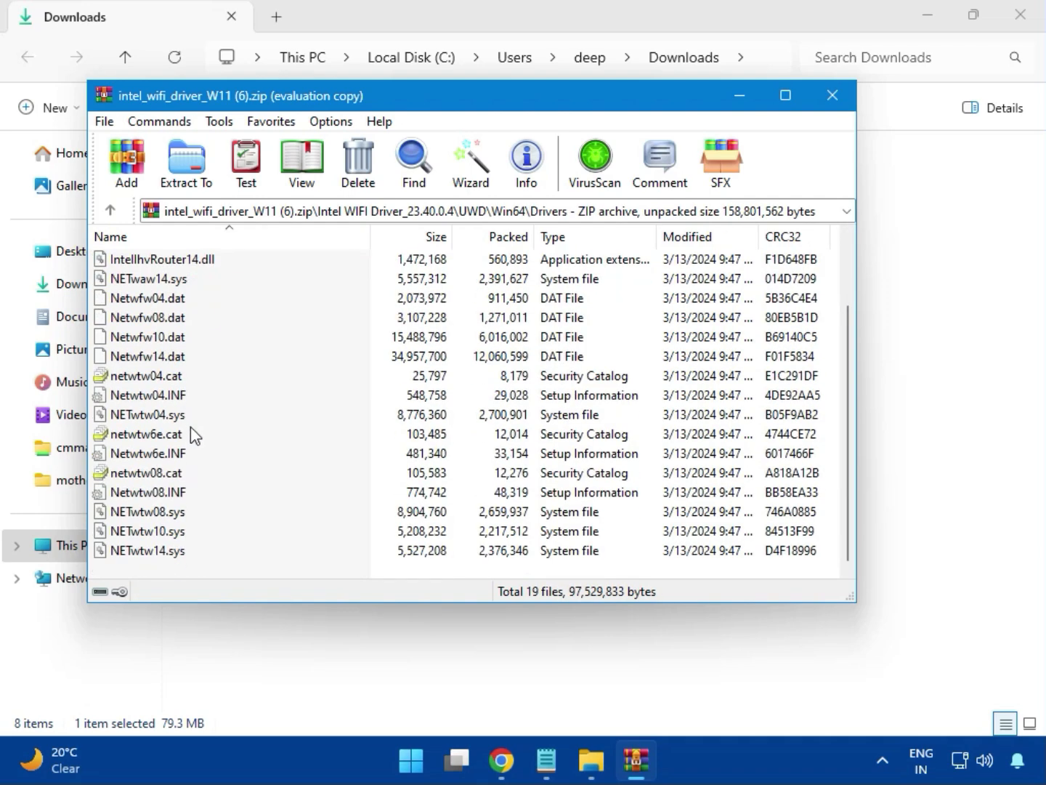
{"action": "scroll", "coordinate": [183, 481], "scroll_direction": "up", "scroll_amount": 2}
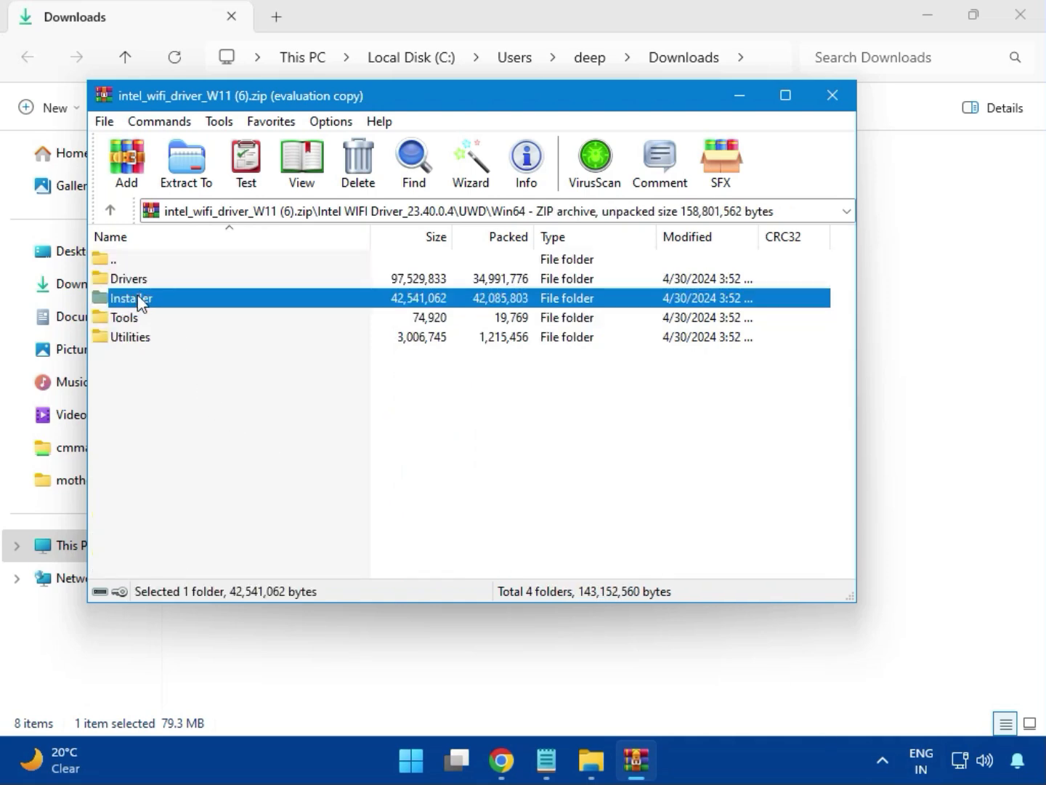
{"action": "double_click", "coordinate": [148, 300]}
- Install Intel PROSet/Wireless Wi-Fi Software with WirelessSetup.exe, accepting the license terms and allowing device changes, and close the installer and archive
{"action": "left_click", "coordinate": [131, 301]}
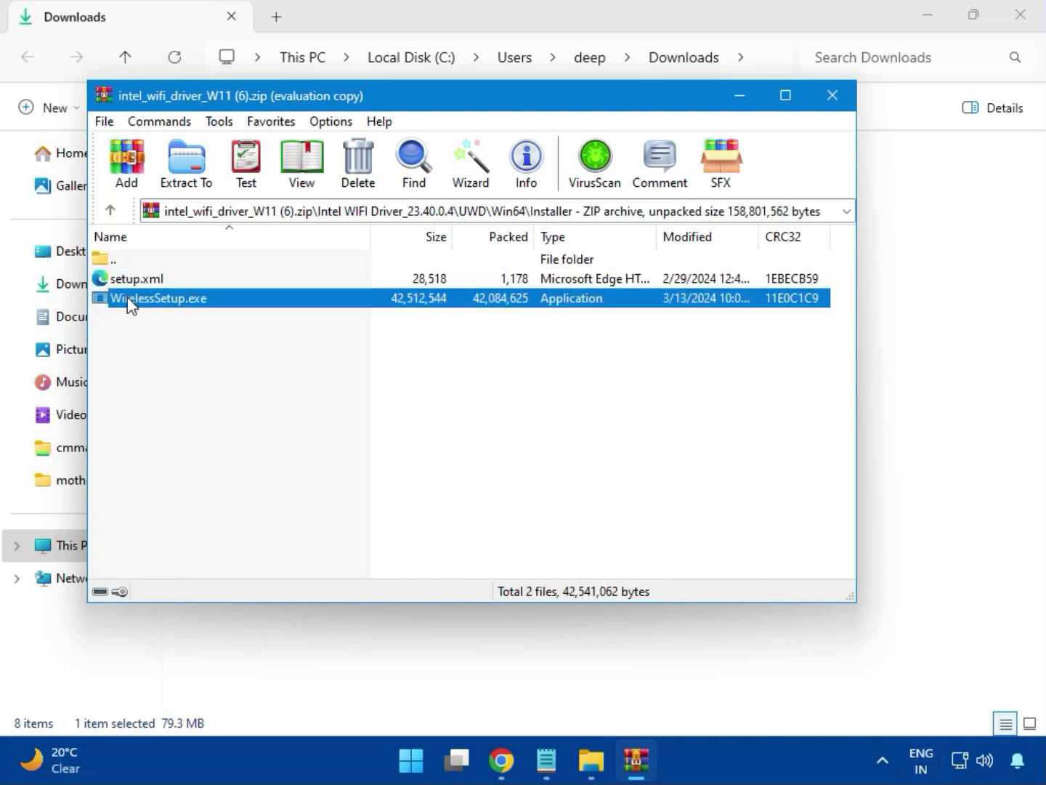
{"action": "double_click", "coordinate": [163, 300]}
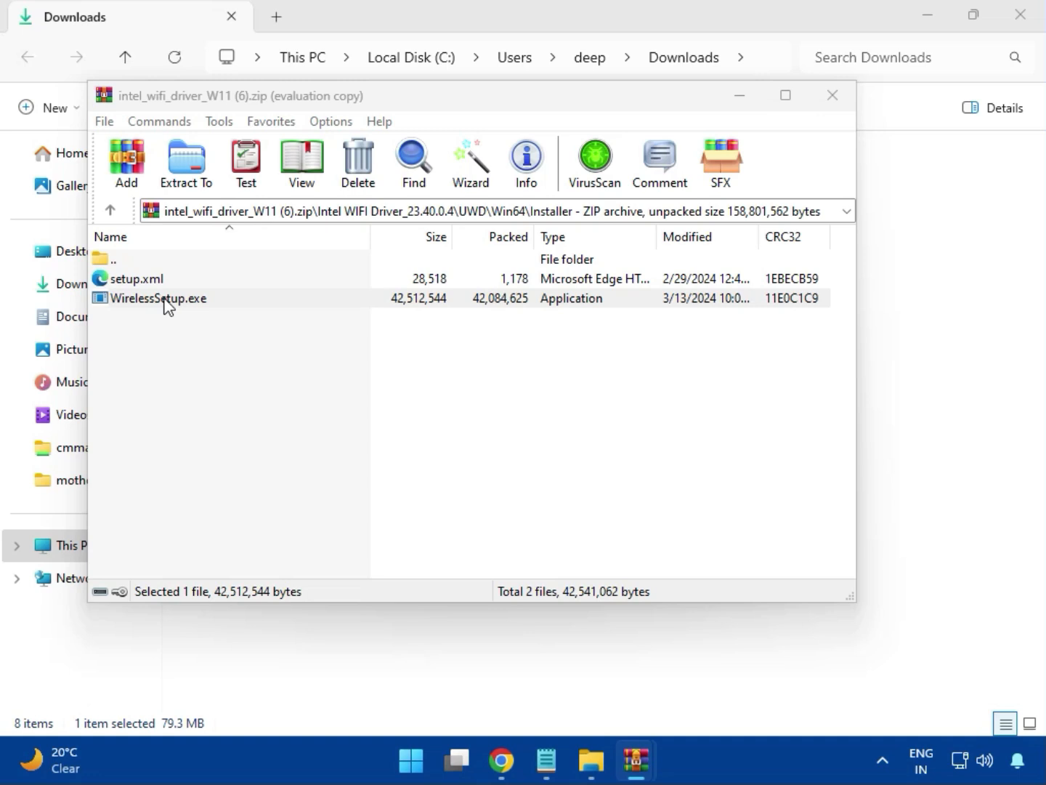
{"action": "double_click", "coordinate": [166, 298]}
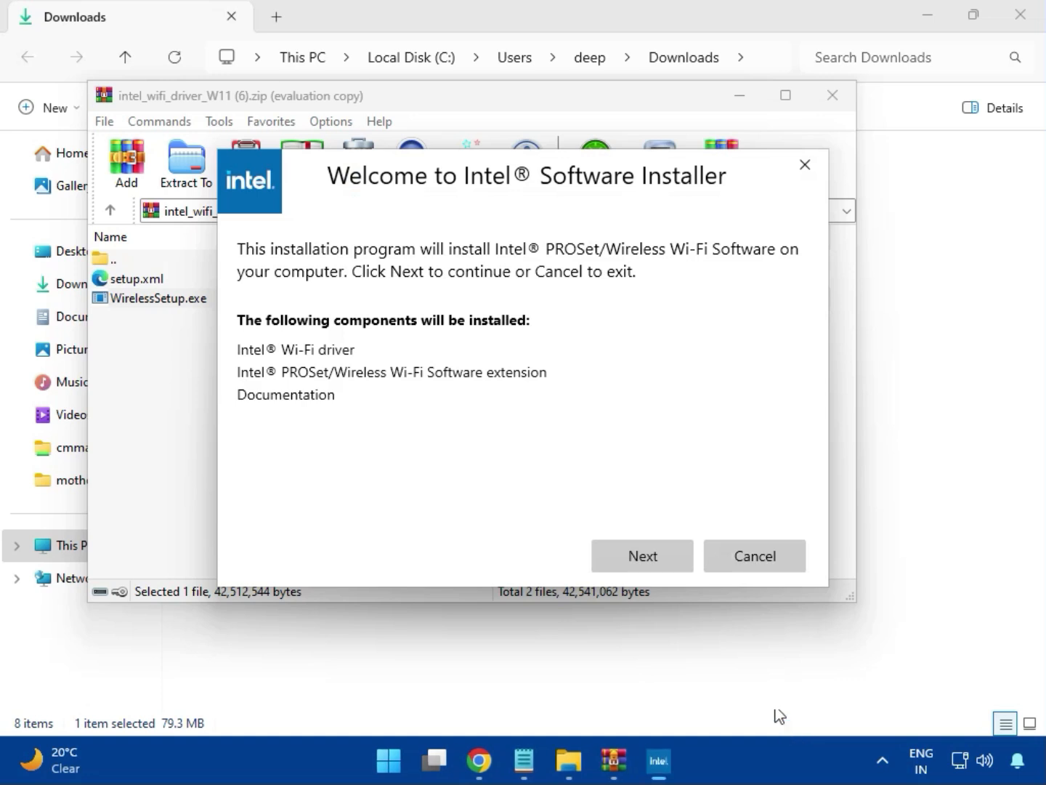
{"action": "left_click", "coordinate": [637, 552]}
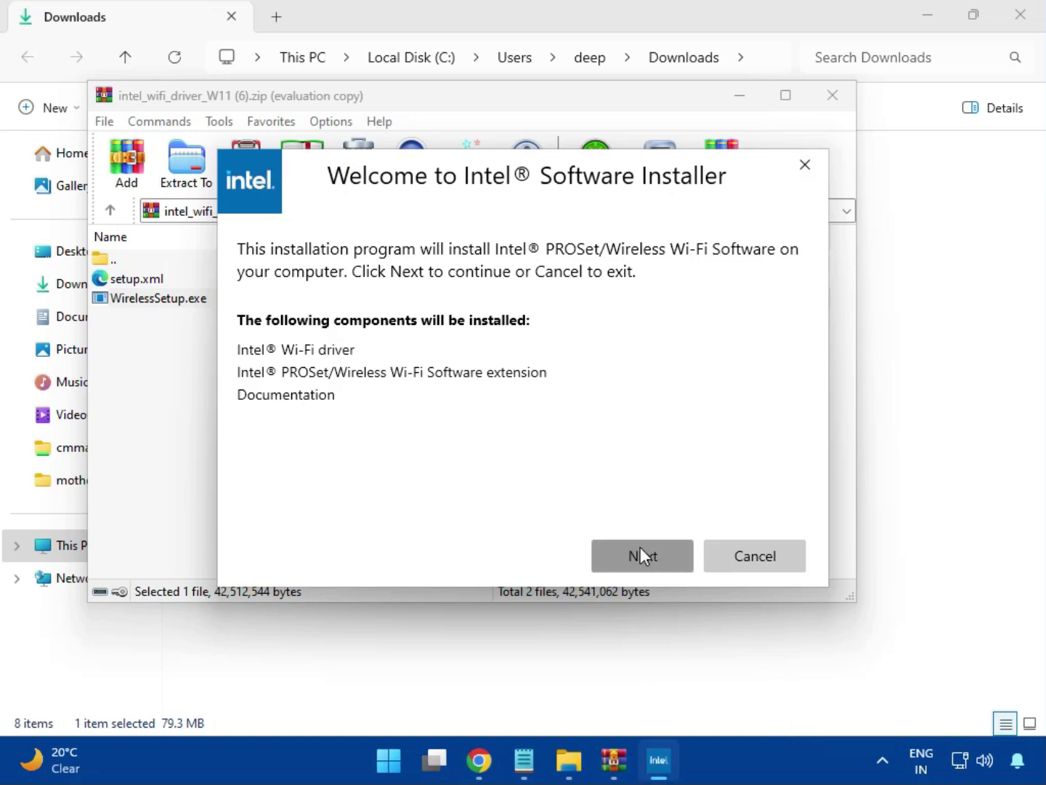
{"action": "left_click", "coordinate": [457, 512]}
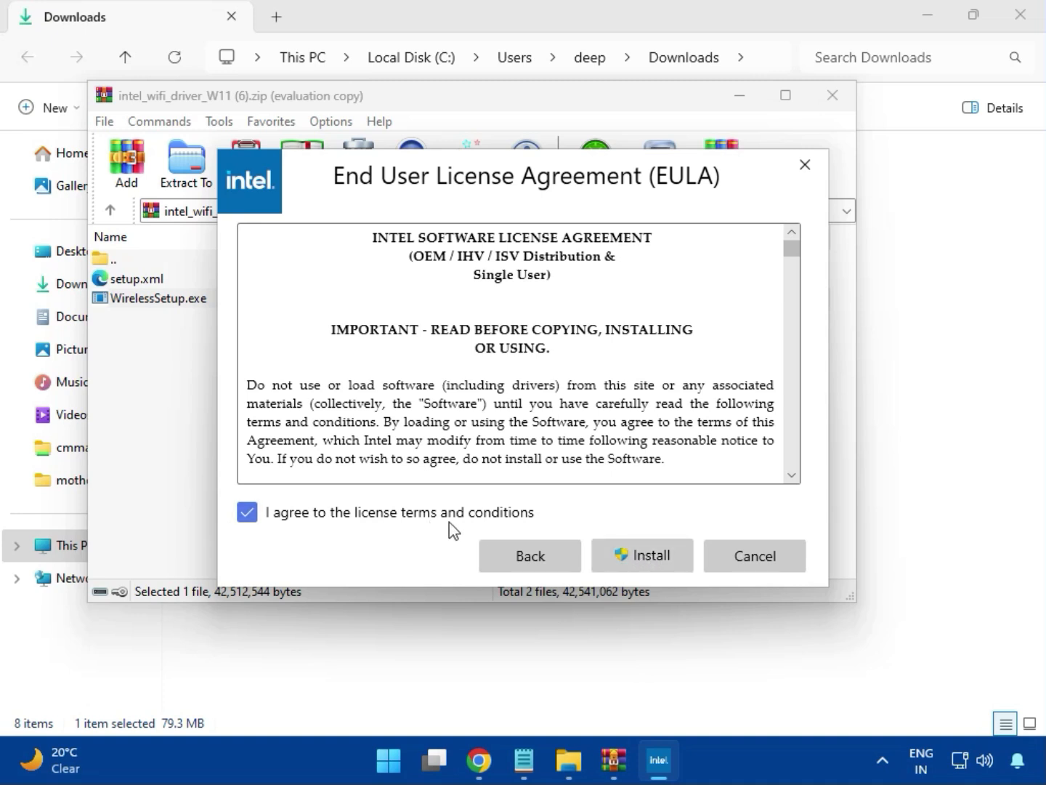
{"action": "left_click", "coordinate": [653, 561]}
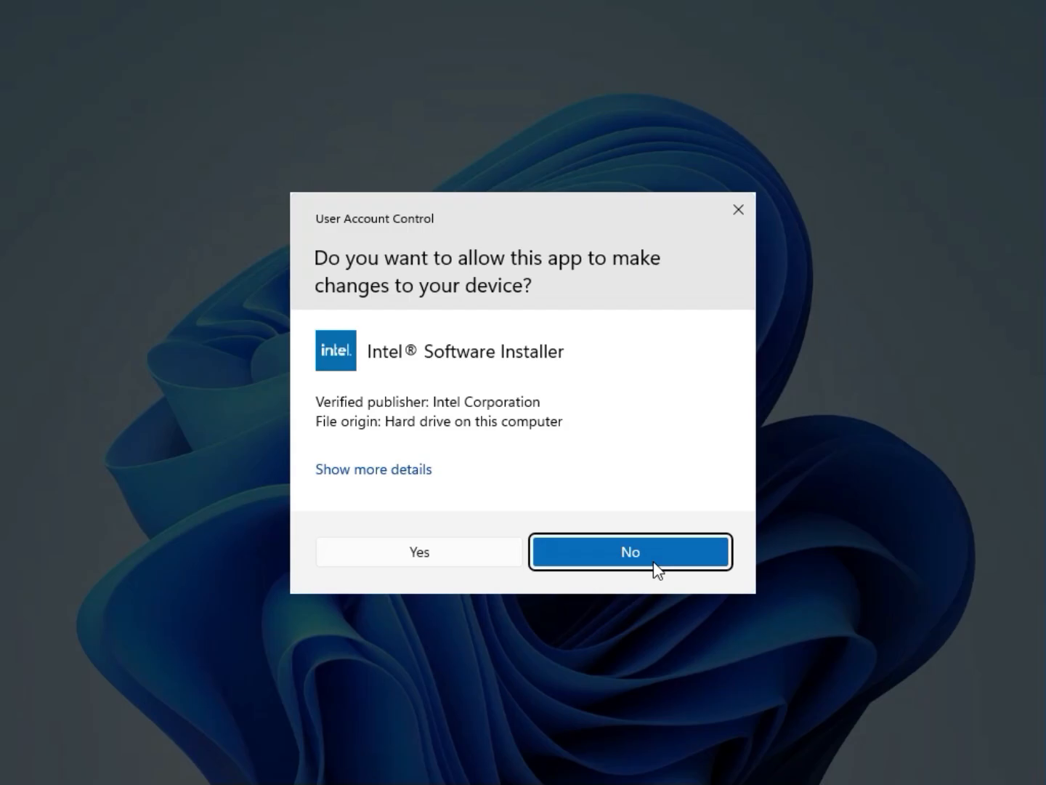
{"action": "left_click", "coordinate": [474, 563]}
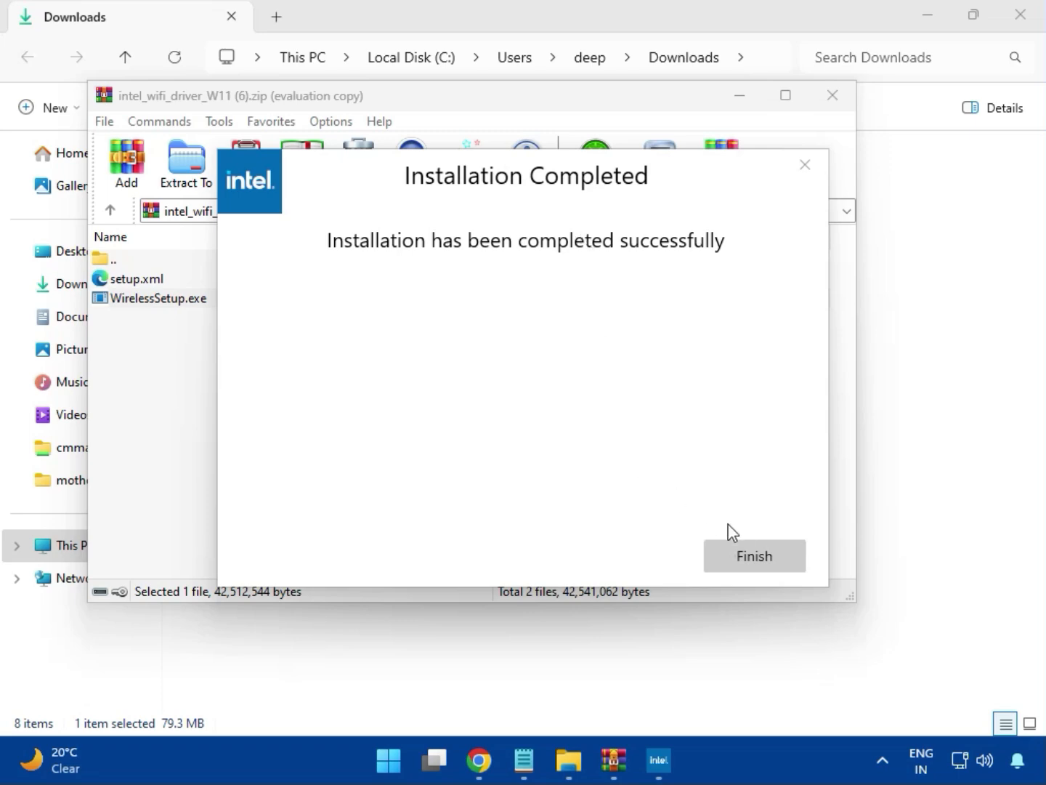
{"action": "left_click", "coordinate": [752, 555]}
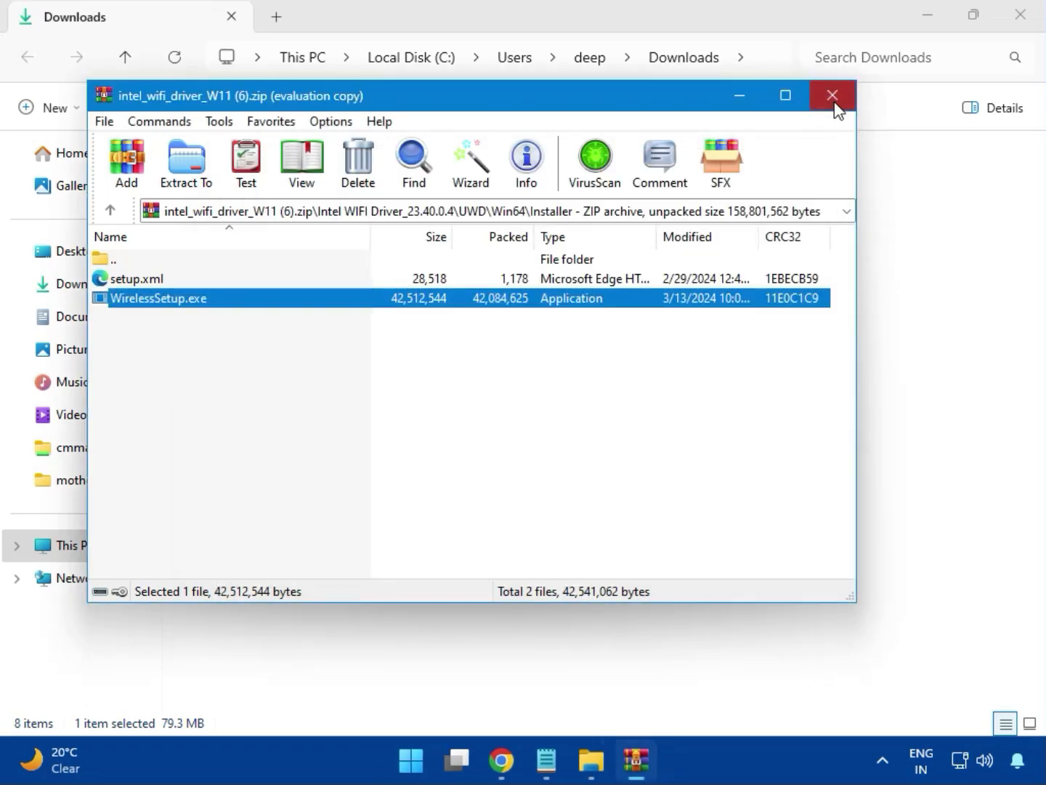
{"action": "left_click", "coordinate": [833, 95]}
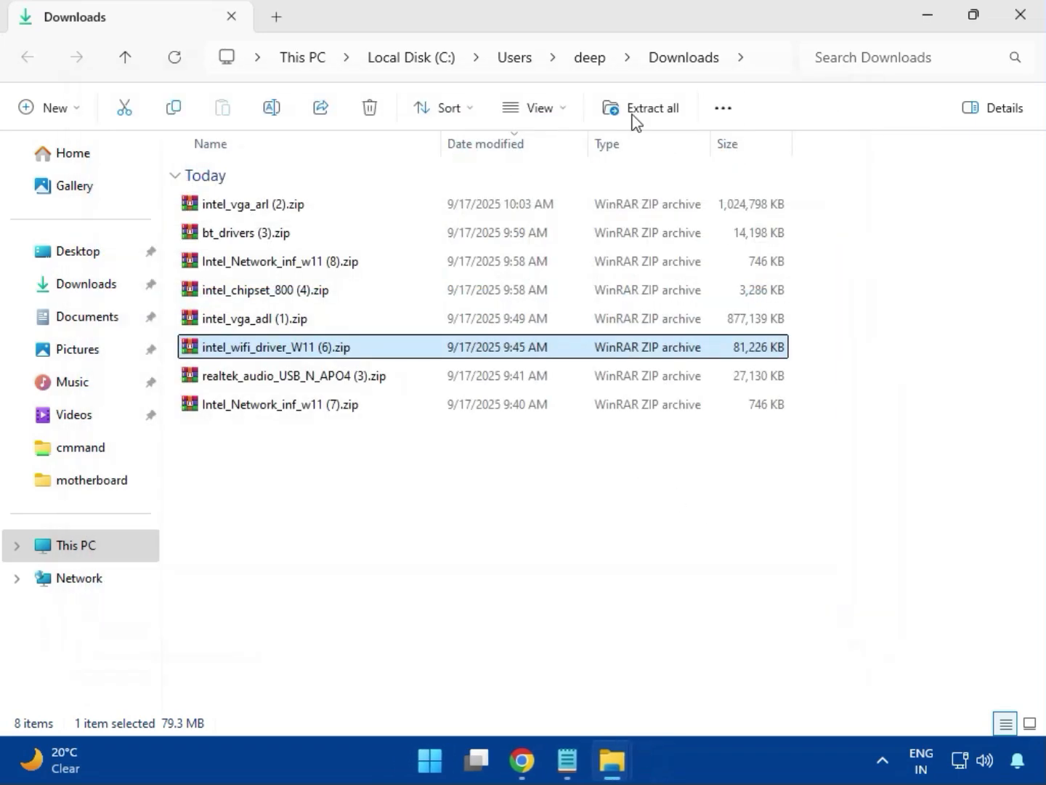
- Open realtek_audio_USB_N_APO4 (3).zip, enter the Realtek USB Universal Driver folder, and run MSI_Launcher.exe with permission to change the device
{"action": "double_click", "coordinate": [315, 387]}
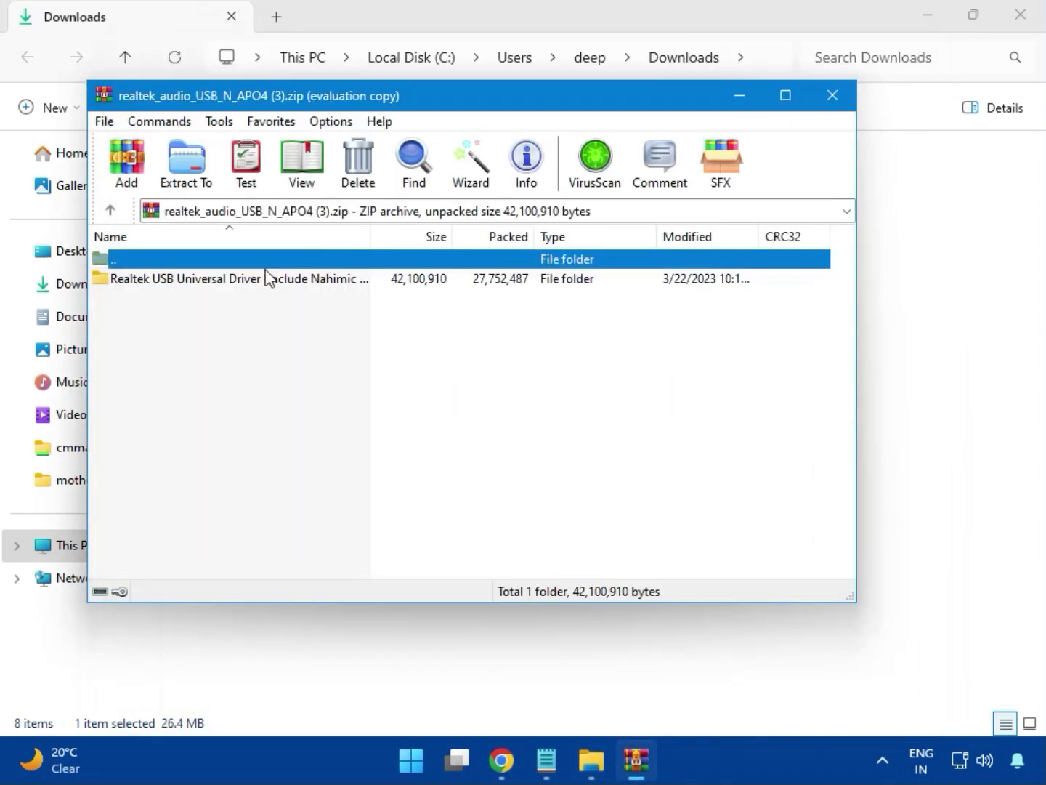
{"action": "double_click", "coordinate": [234, 290]}
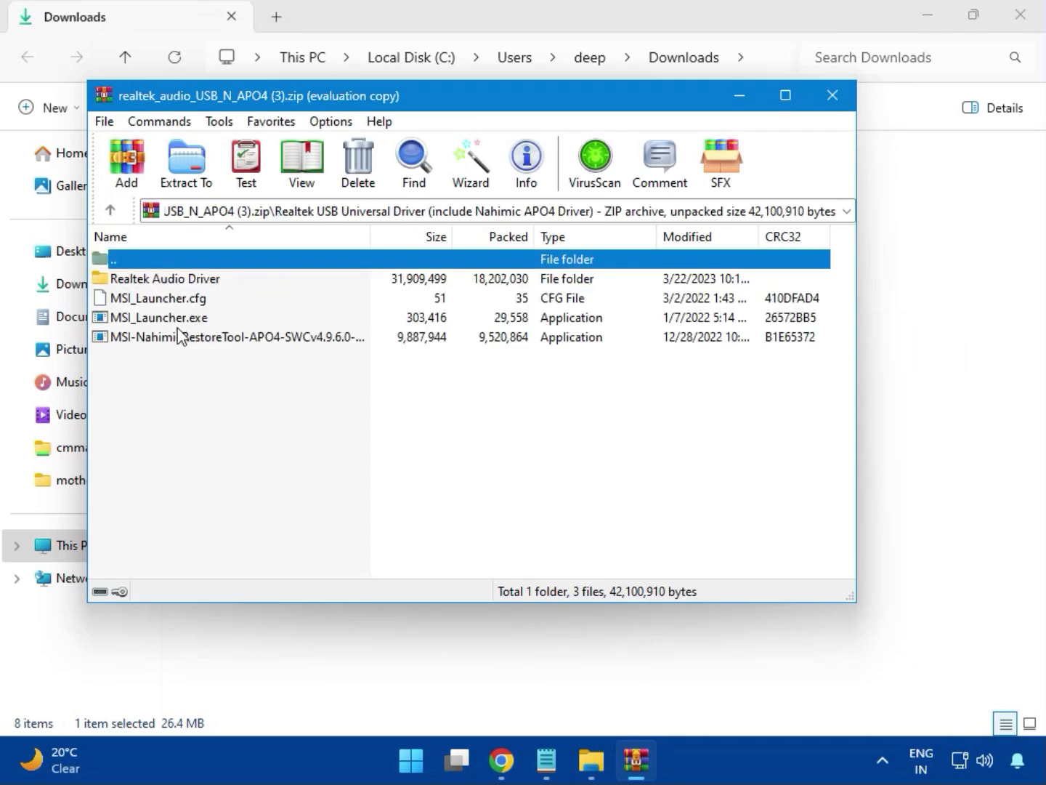
{"action": "double_click", "coordinate": [156, 320]}
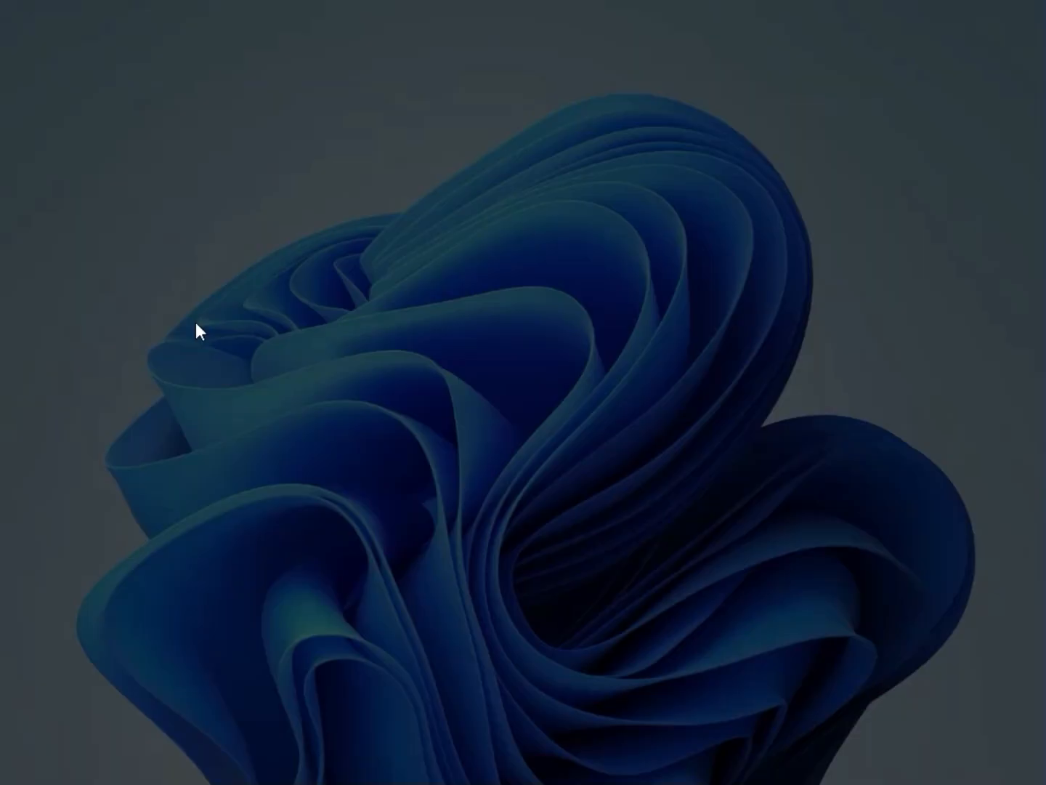
{"action": "left_click", "coordinate": [419, 555]}
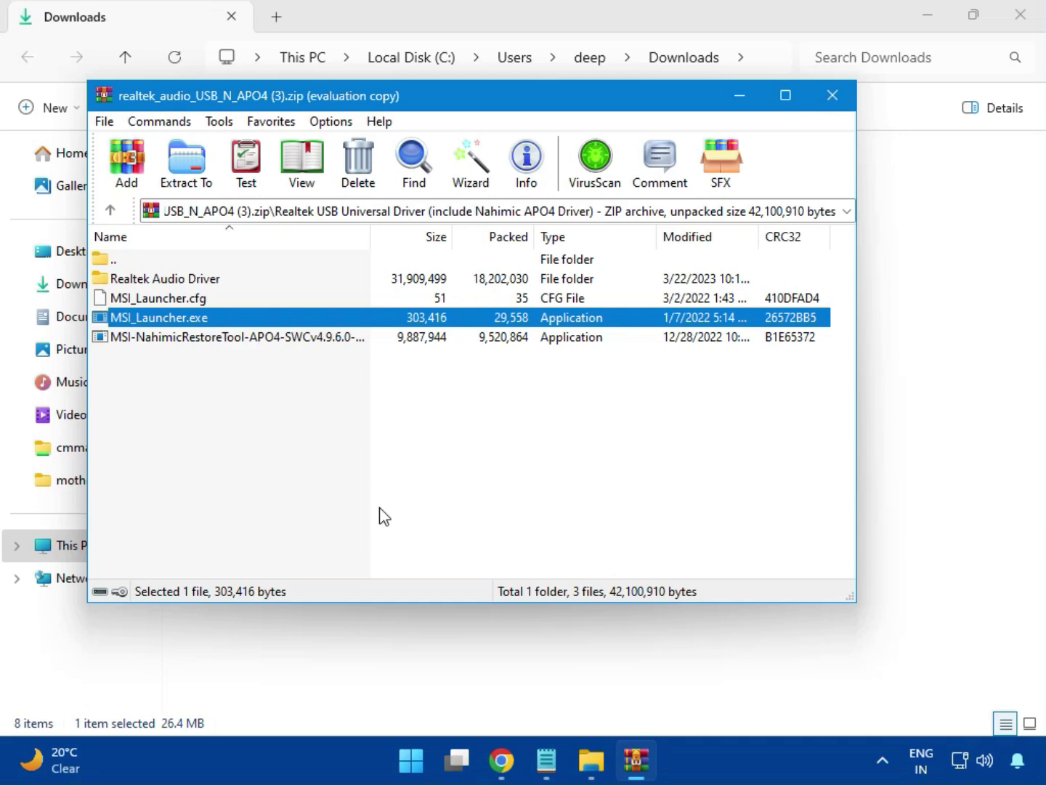
- Run MSI_Launcher.exe again with device changes allowed, and close the Realtek audio archive and the Downloads window
{"action": "double_click", "coordinate": [173, 316]}
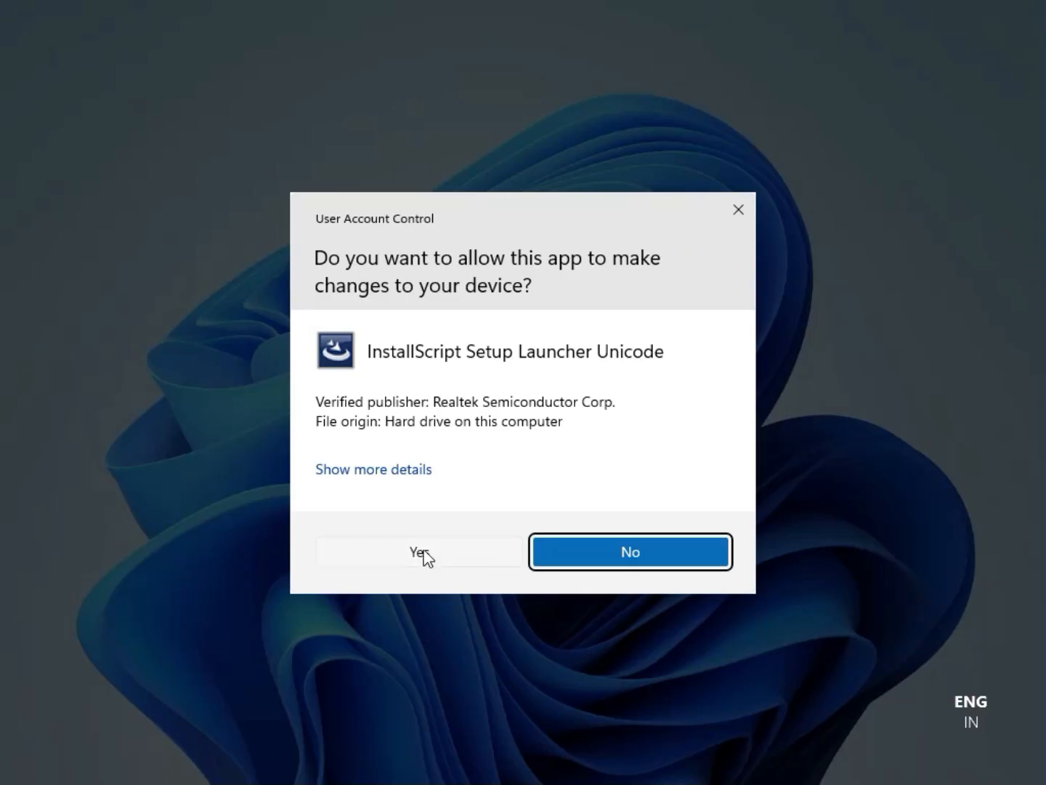
{"action": "left_click", "coordinate": [422, 554]}
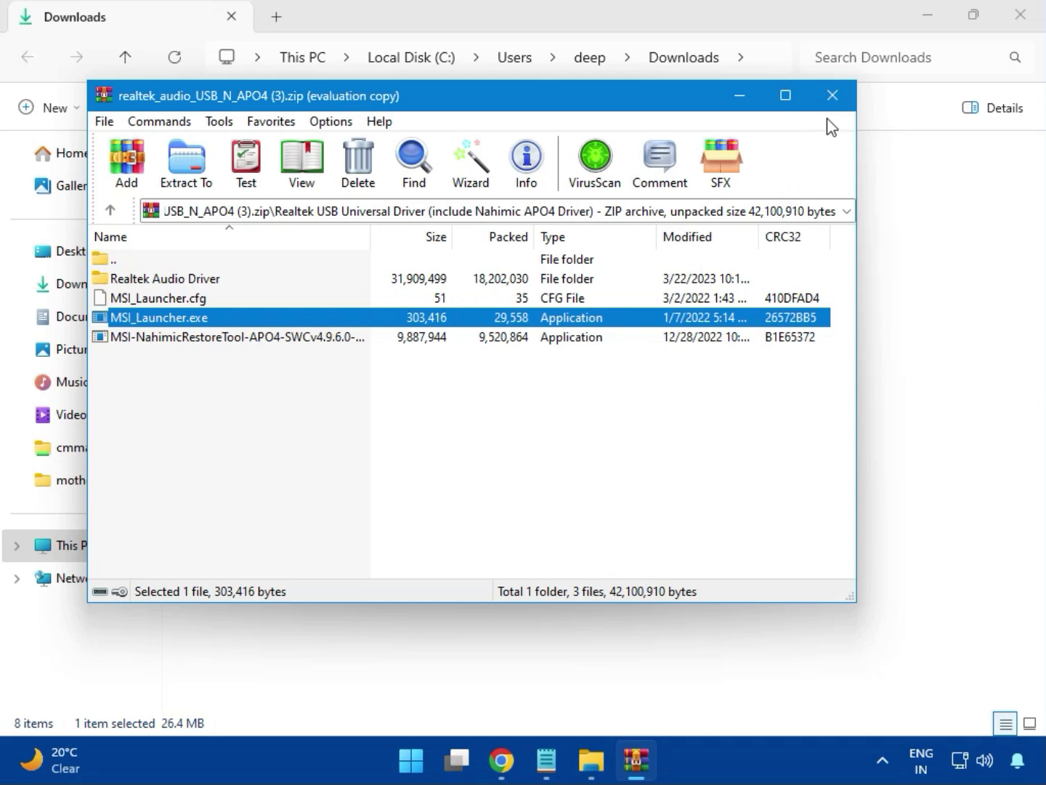
{"action": "left_click", "coordinate": [832, 95]}
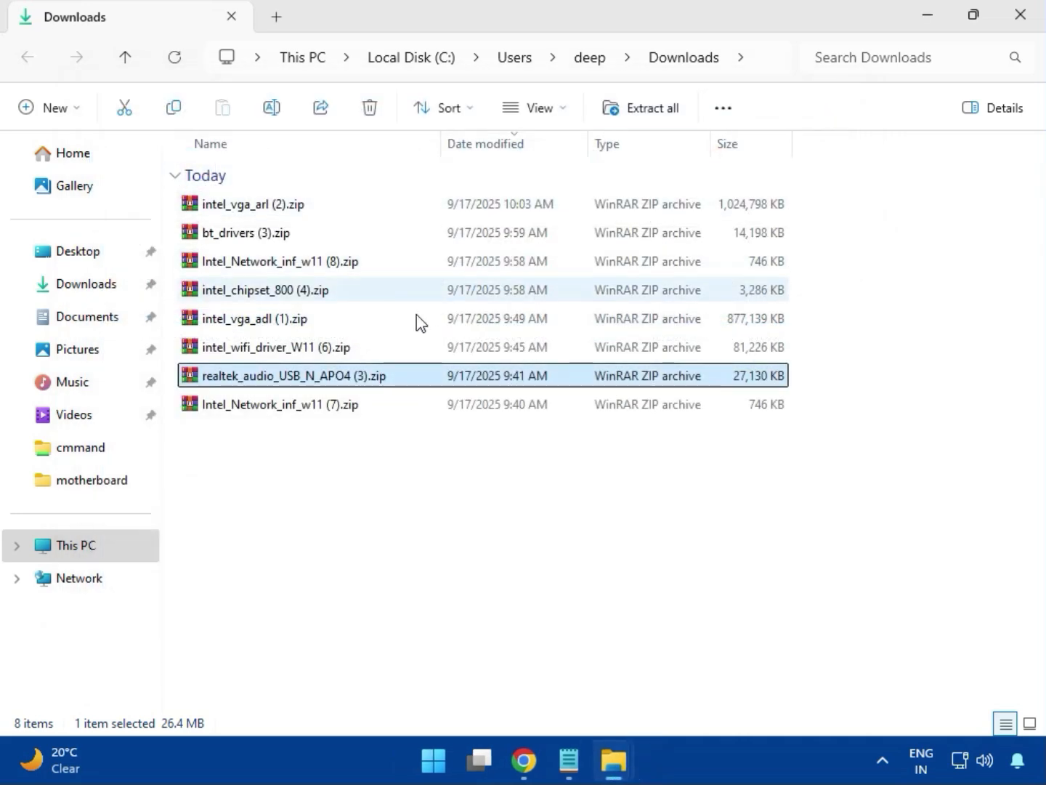
{"action": "left_click", "coordinate": [282, 409]}
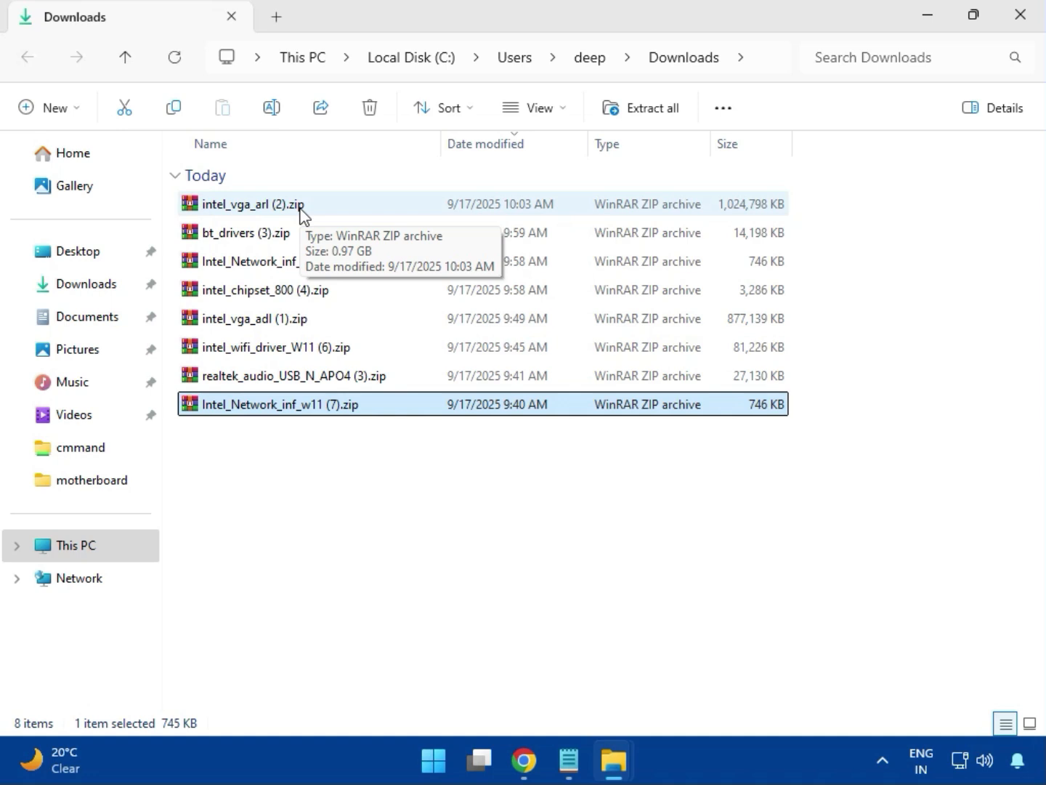
{"action": "left_click", "coordinate": [1020, 16]}
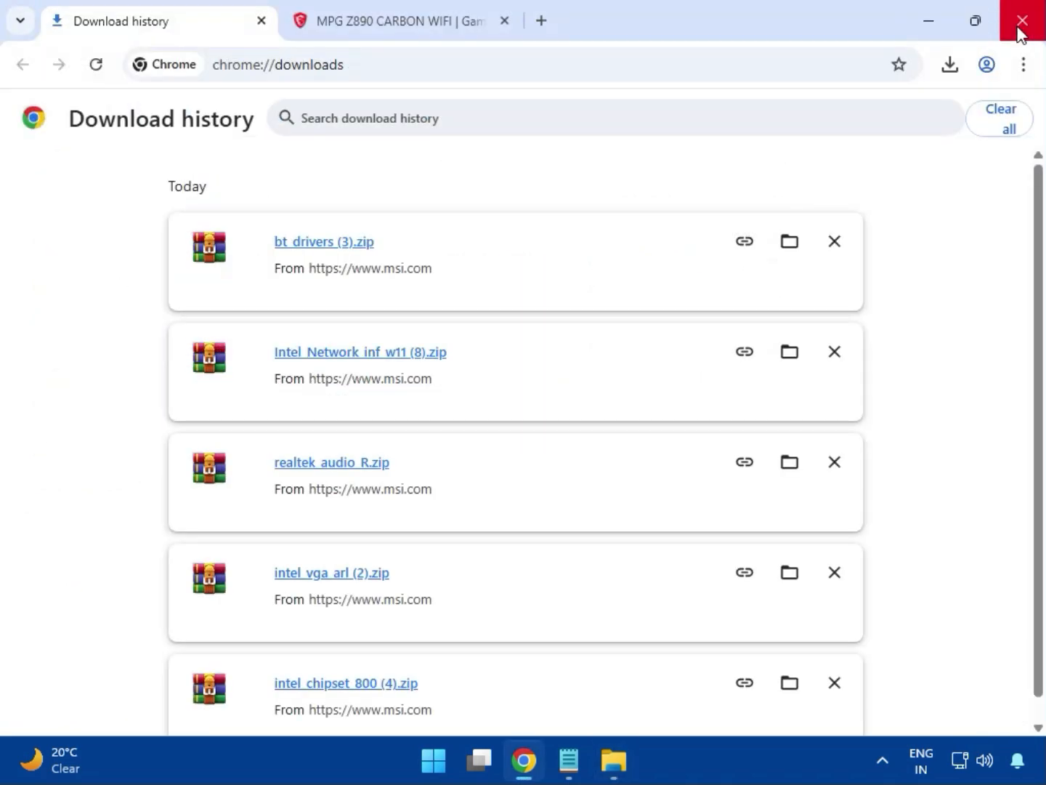